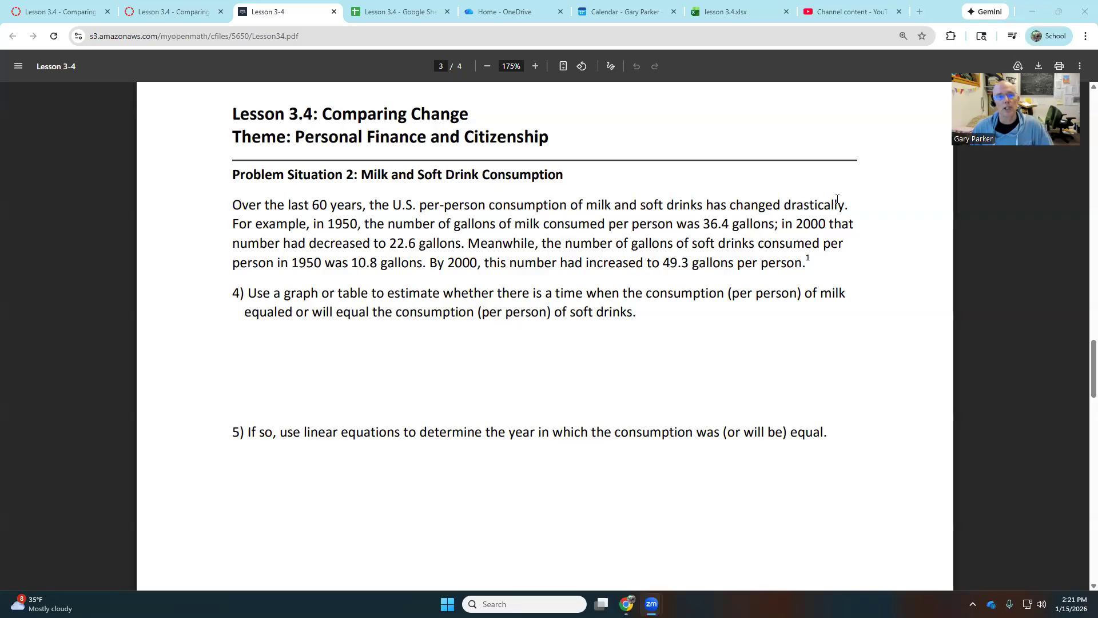
- Highlight the 1950 and 2000 consumption figures for milk and soft drinks in the Problem Situation 2 paragraph
double_click(340, 223)
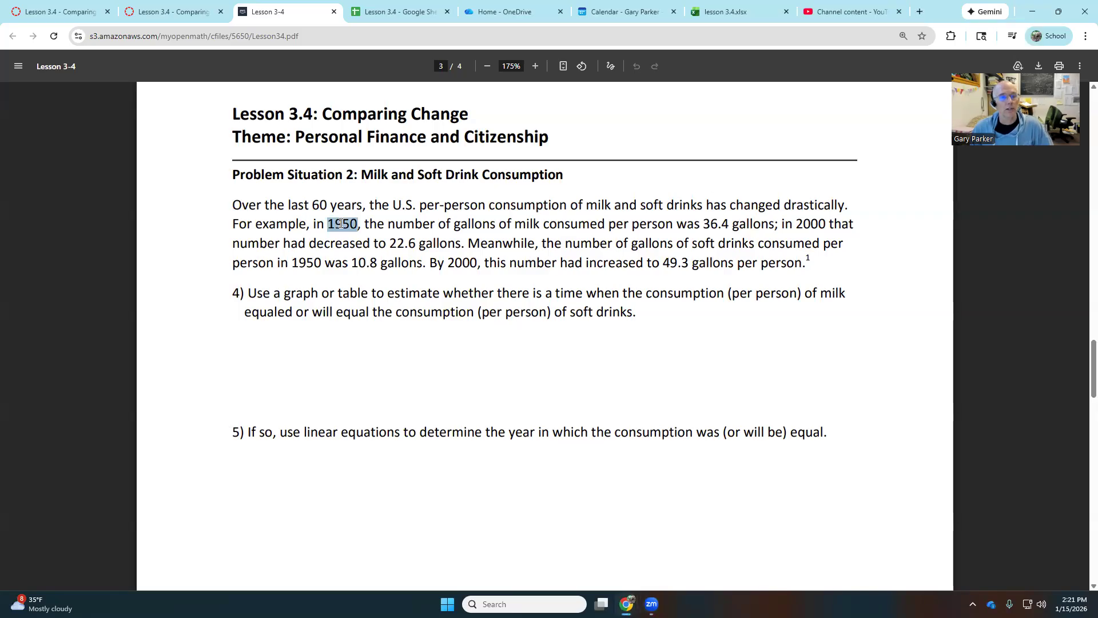
left_click_drag(386, 225, 774, 227)
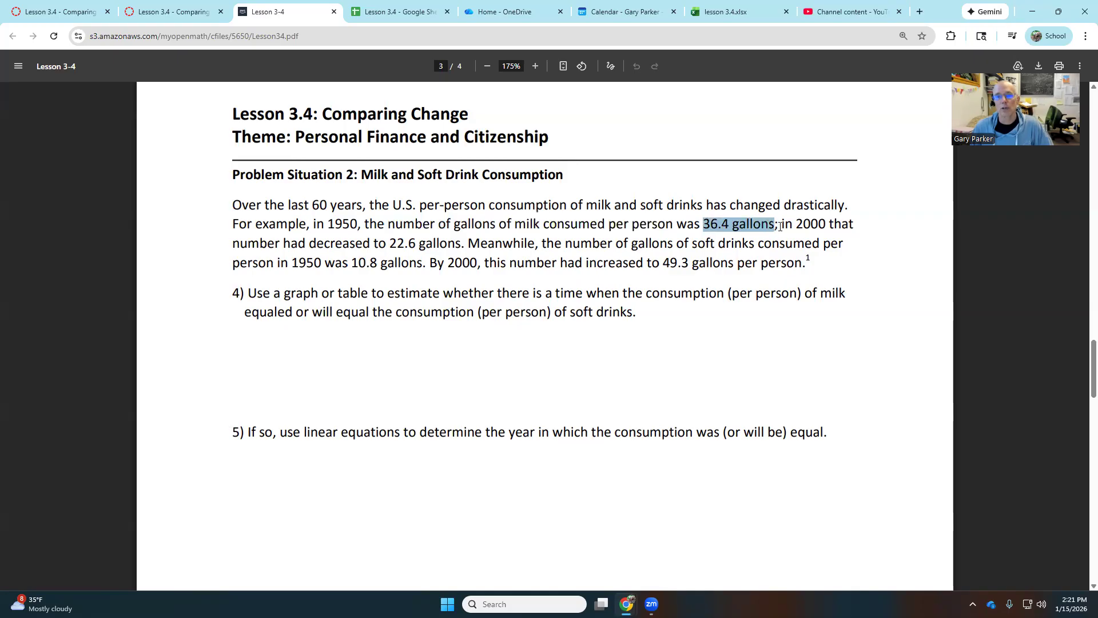
double_click(805, 224)
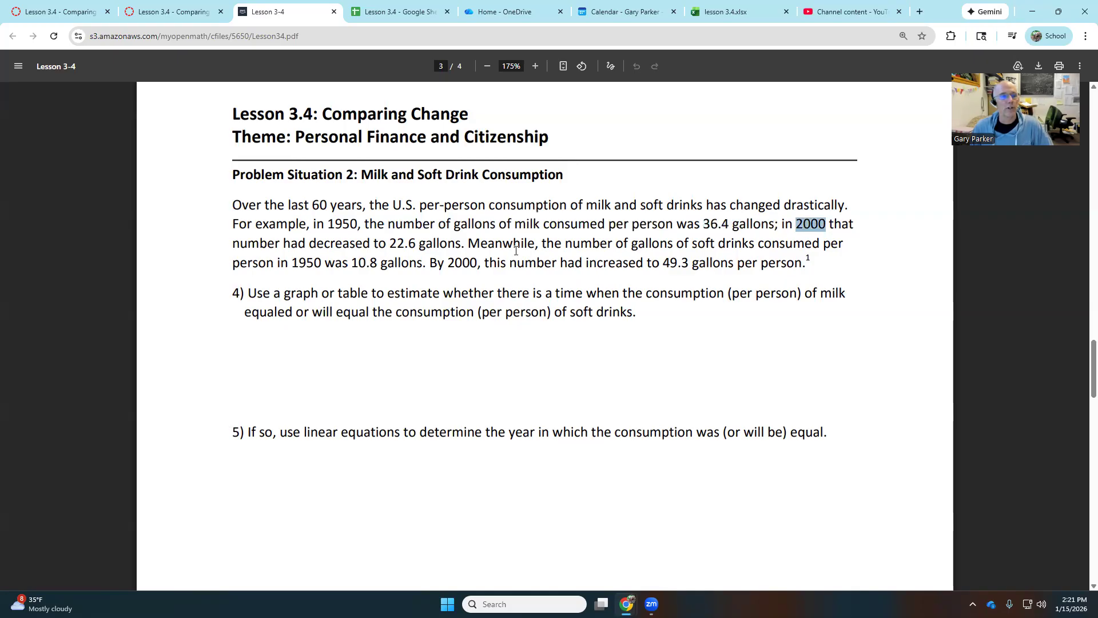
left_click_drag(386, 242, 457, 245)
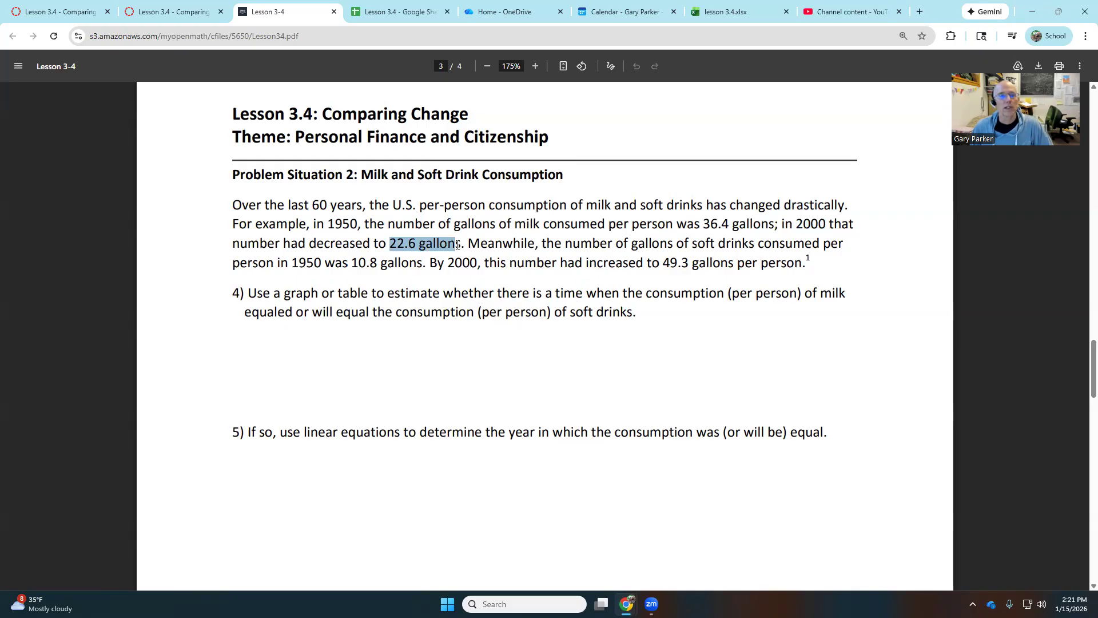
left_click_drag(695, 243, 755, 243)
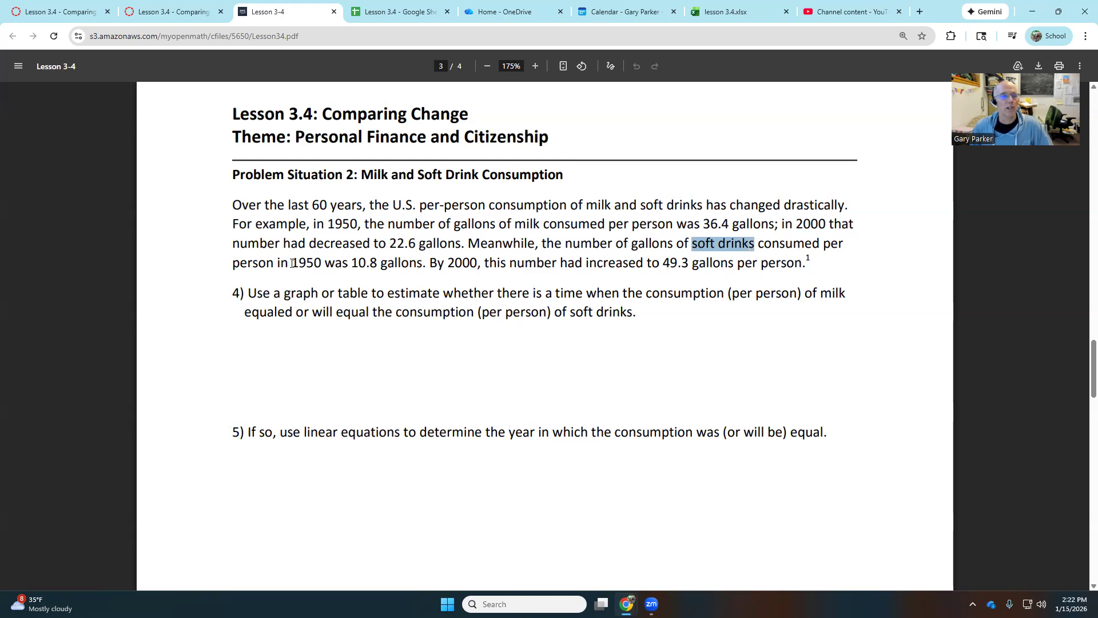
left_click_drag(292, 261, 415, 258)
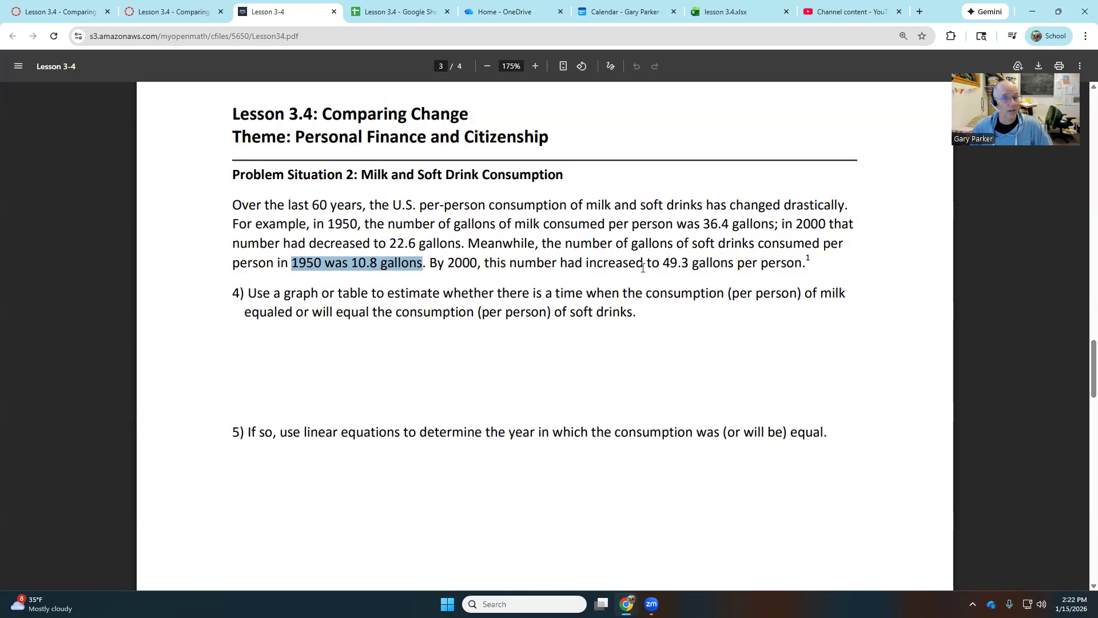
left_click_drag(662, 263, 812, 265)
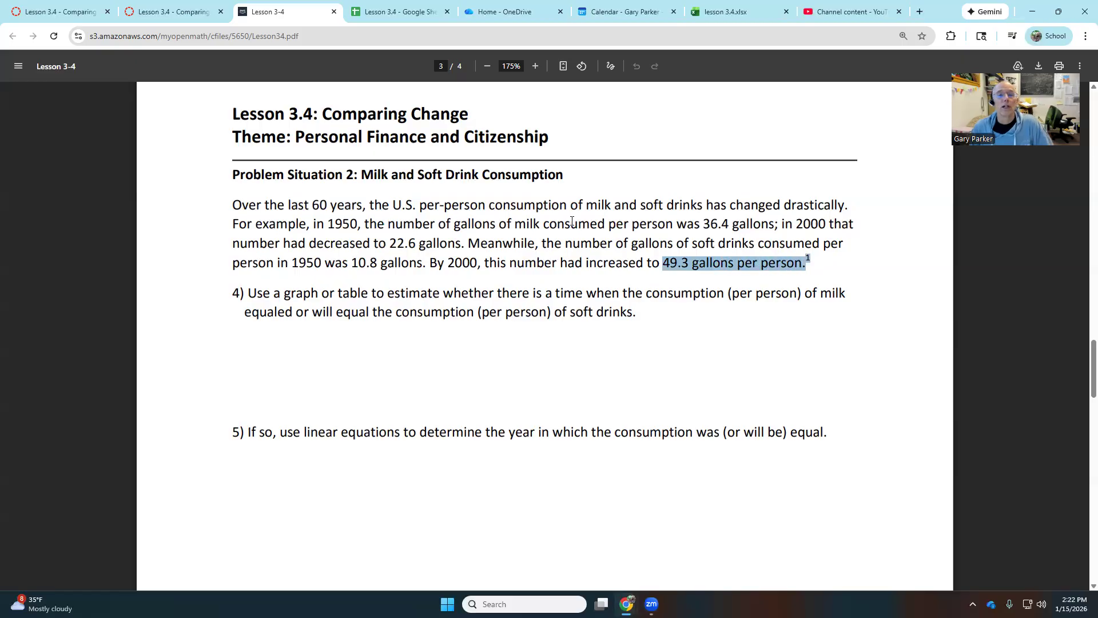
left_click(444, 229)
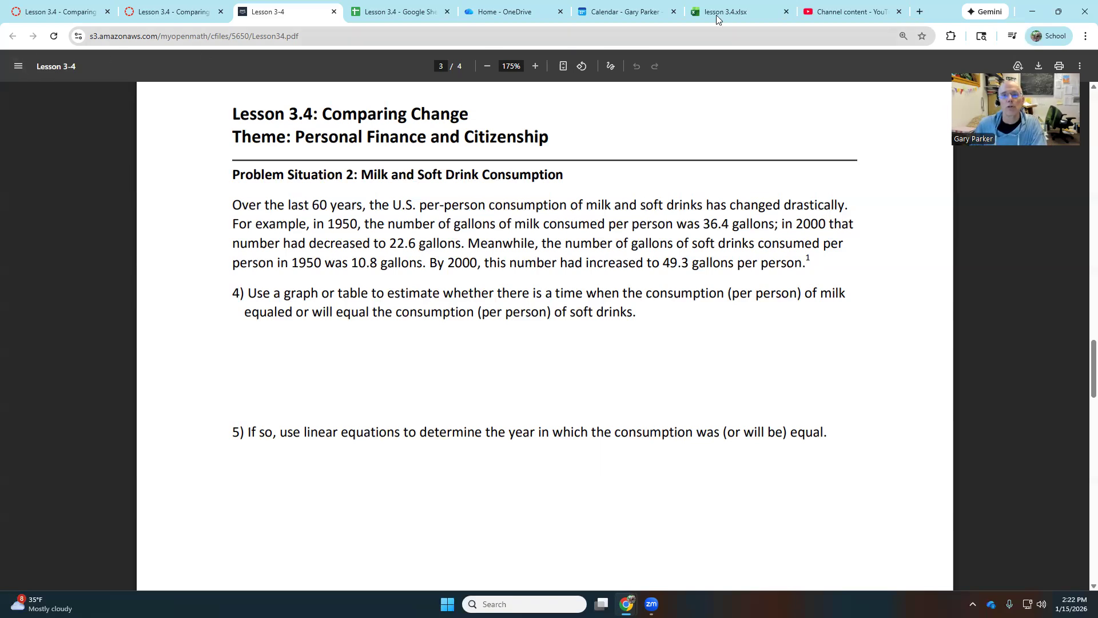
- Switch to the lesson 3.4 workbook in Excel and enlarge Sheet1 to 140%
left_click(740, 15)
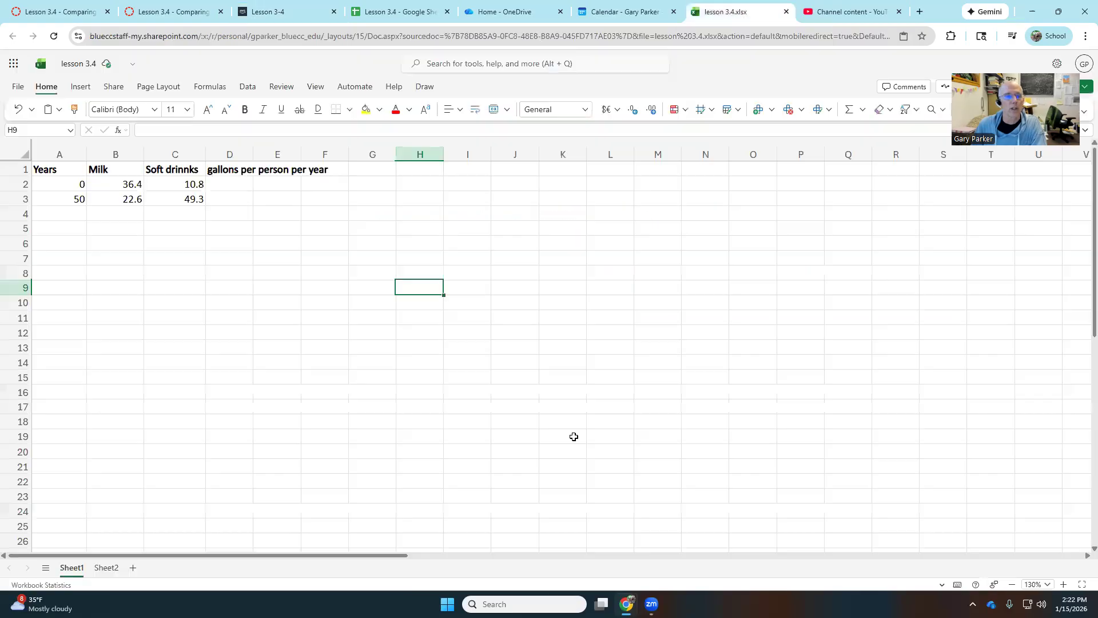
left_click(1063, 585)
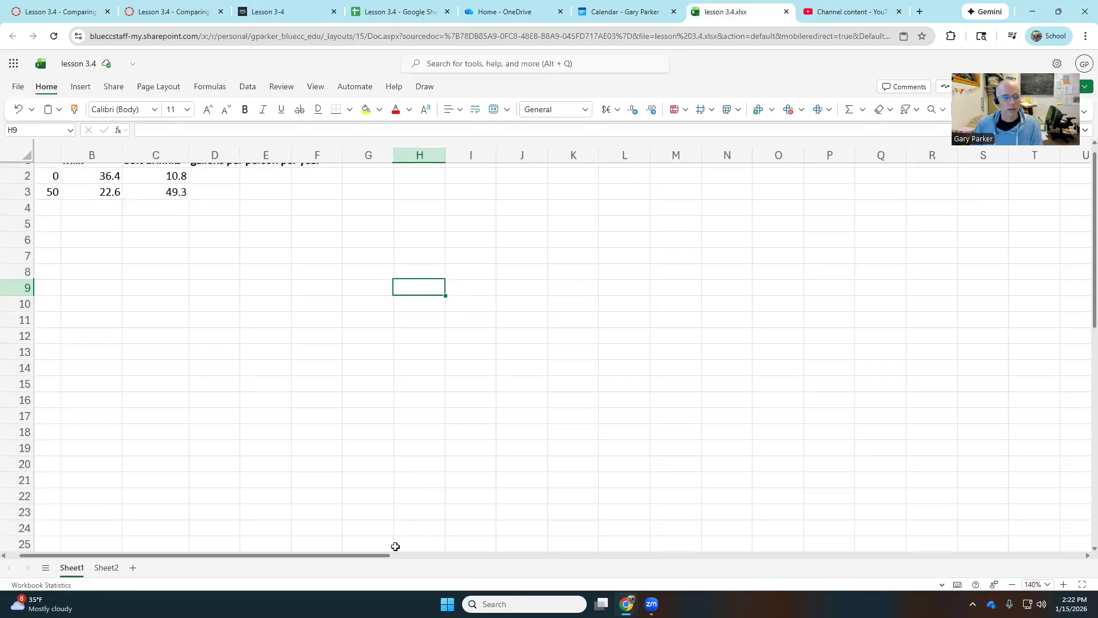
scroll(179, 204, "left", 1)
scroll(158, 279, "down", 7)
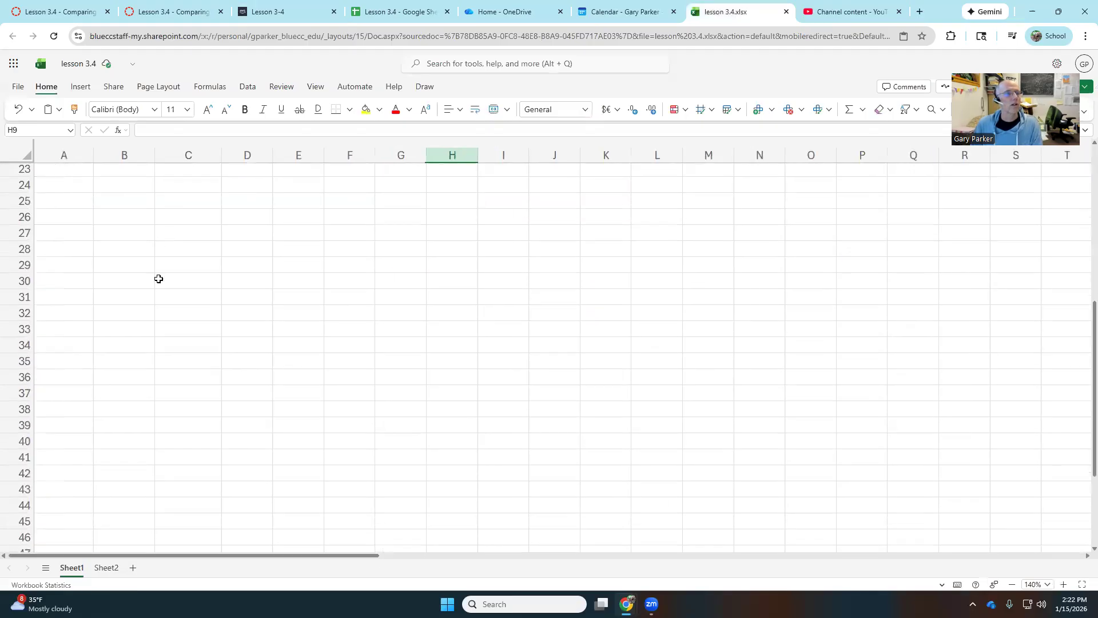
scroll(158, 278, "up", 7)
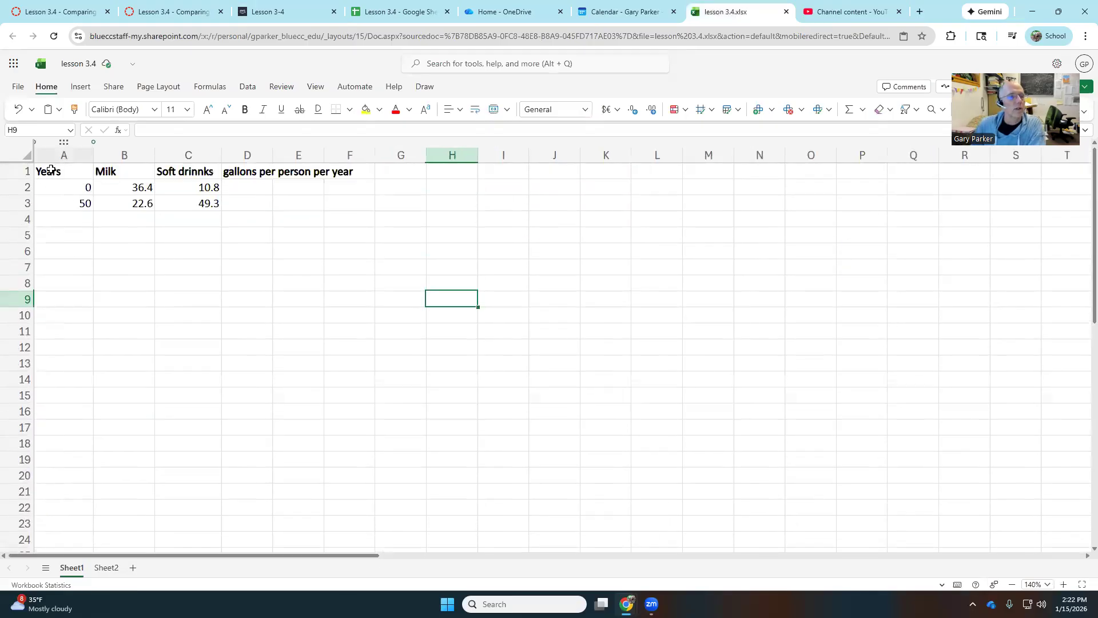
- Try plotting the data in A1:C3 as a plain line chart, and delete that chart
left_click_drag(55, 174, 191, 199)
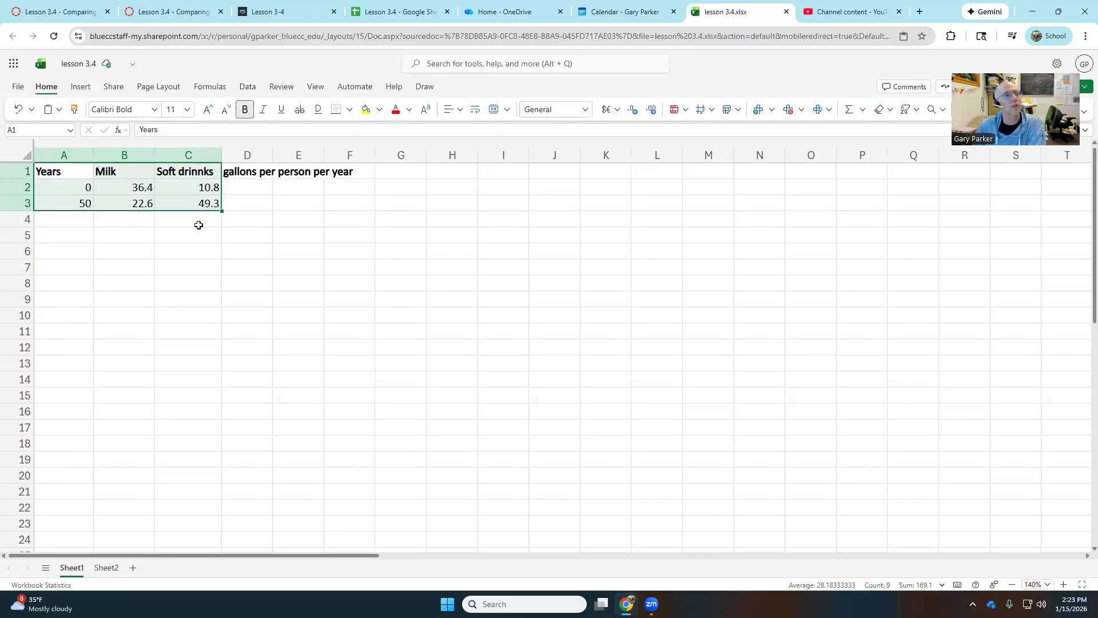
left_click(82, 87)
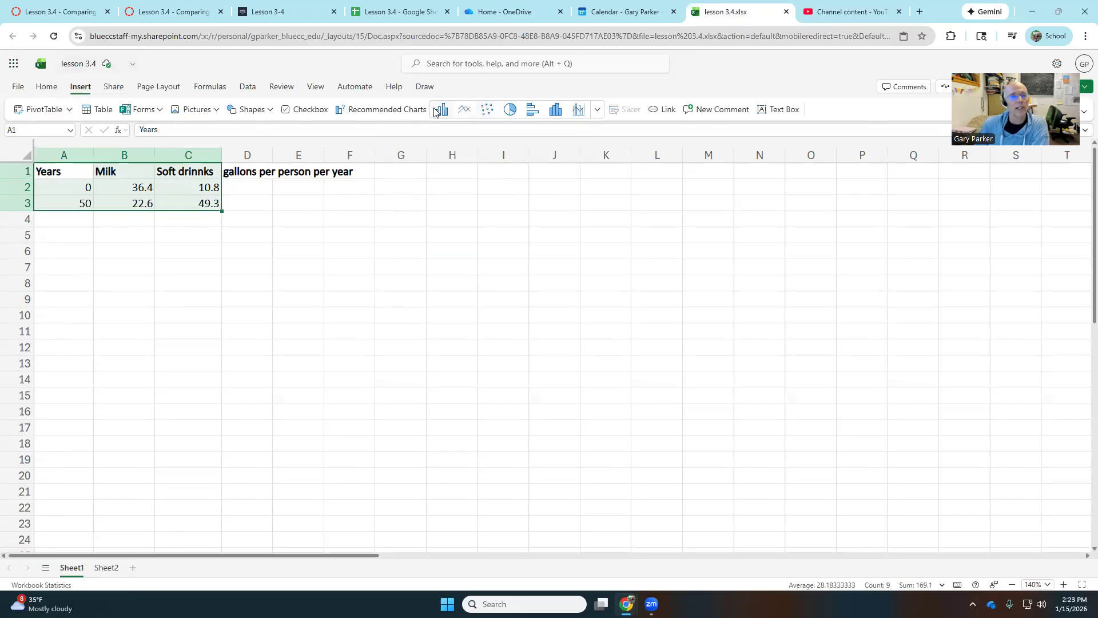
left_click(464, 111)
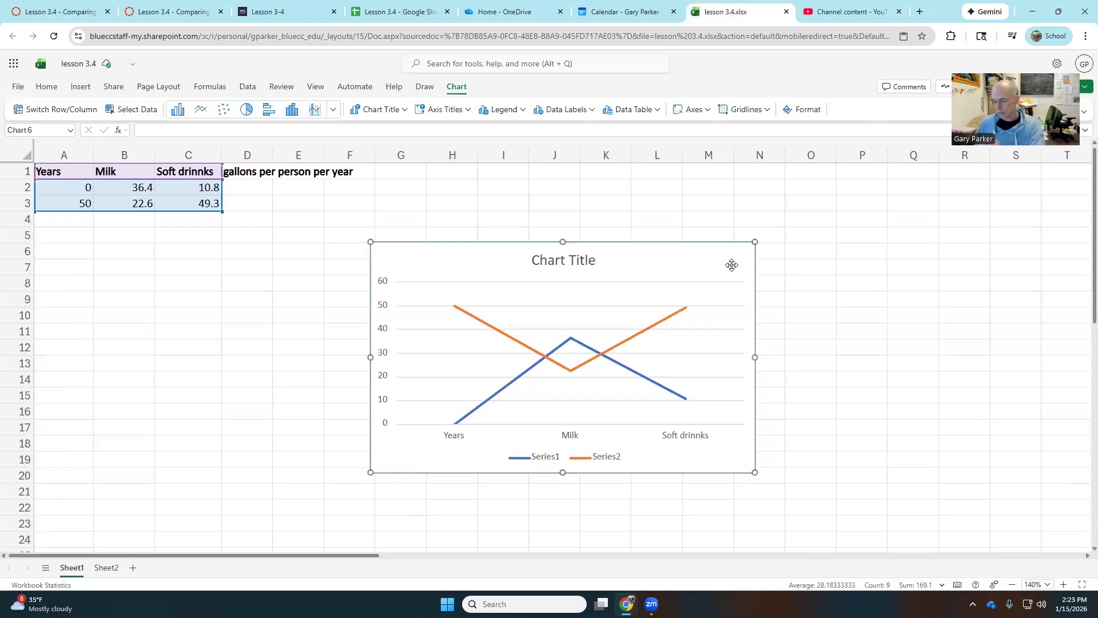
left_click(452, 425)
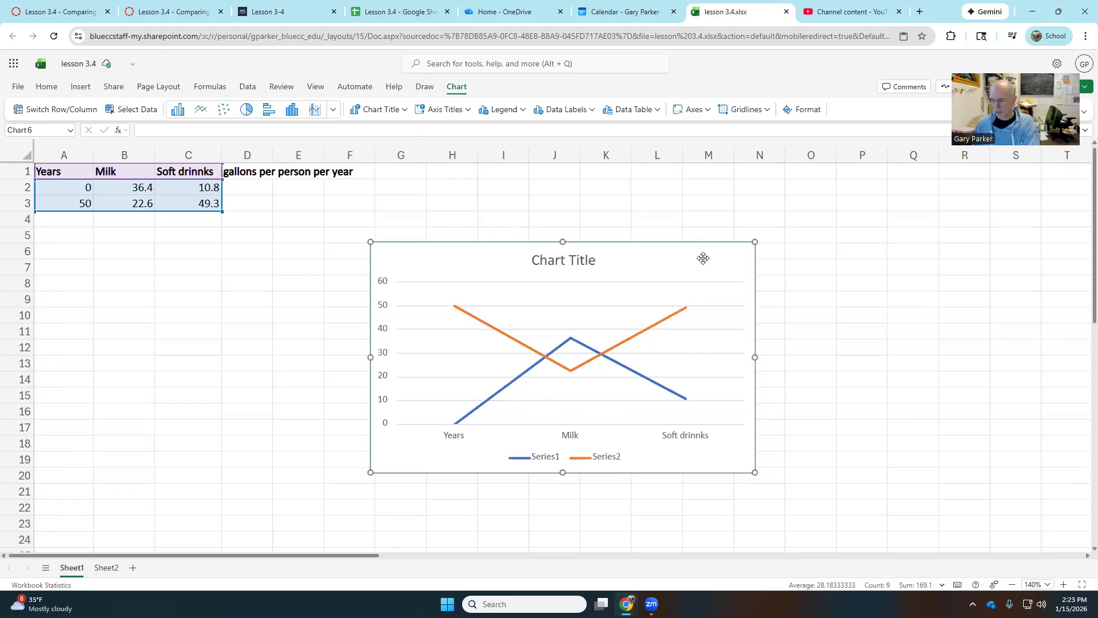
key("Delete")
- Replace the Years values with 1950 in A2 and 2000 in A3
left_click(69, 184)
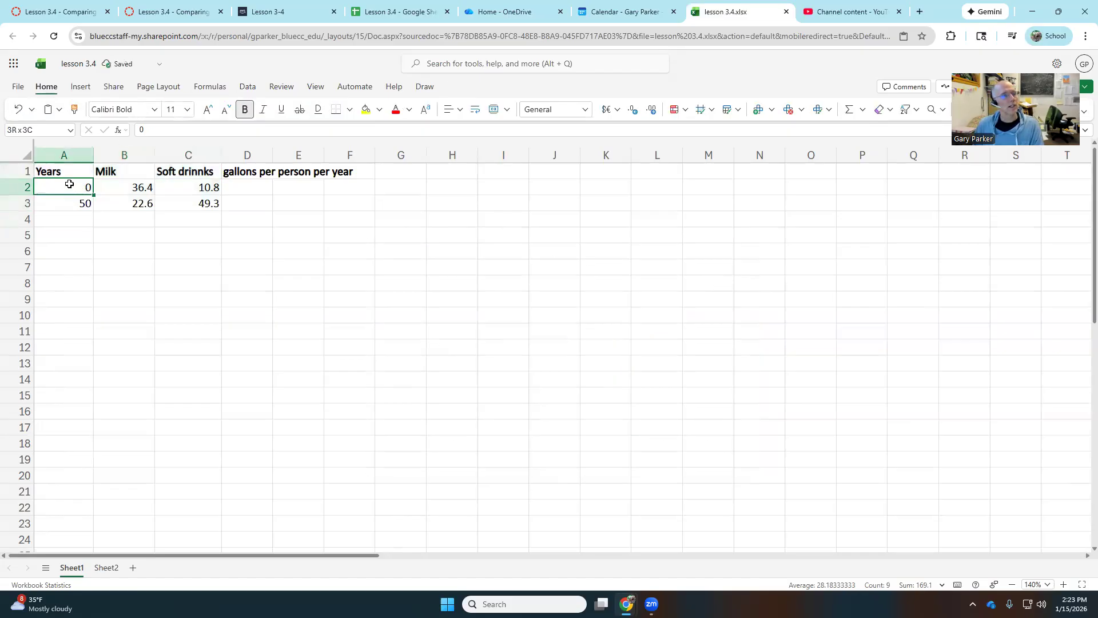
type("1950")
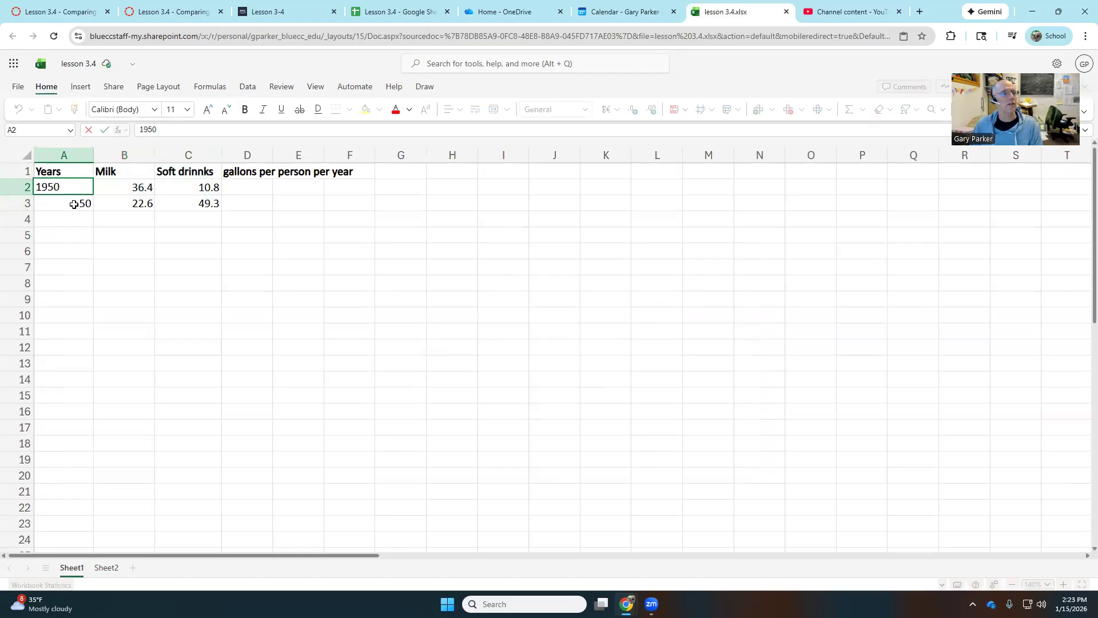
left_click(73, 204)
type("2000")
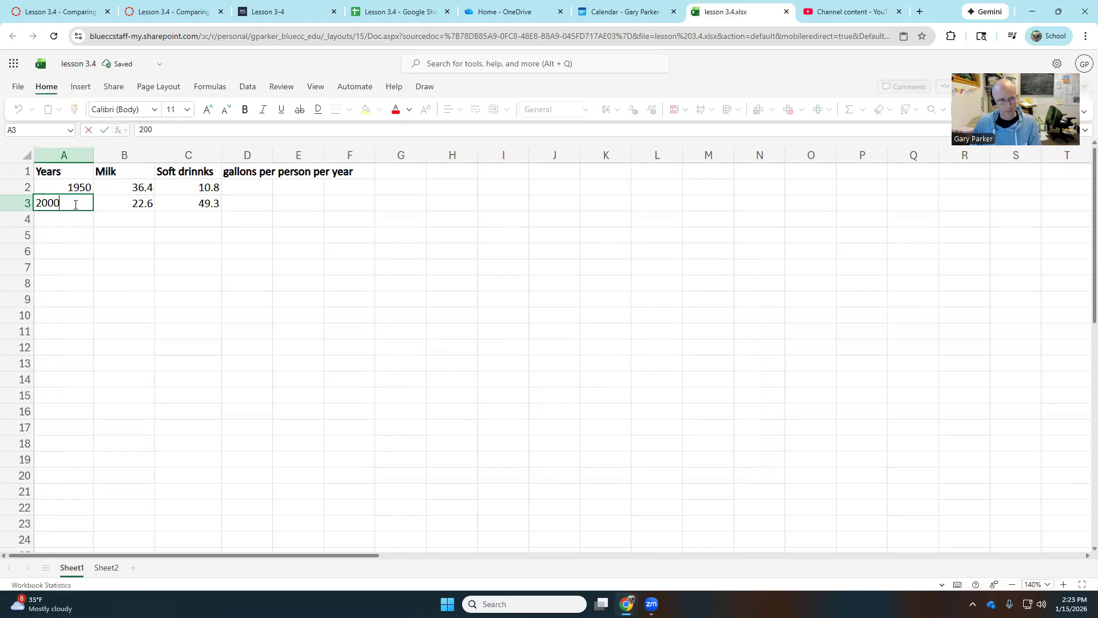
key("Return")
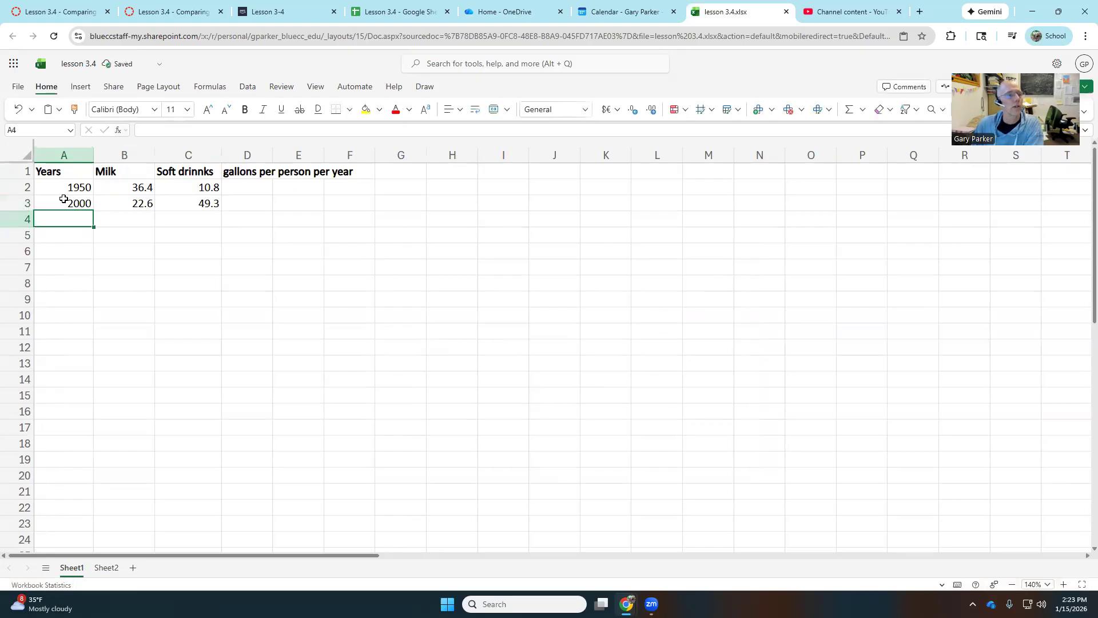
- Insert the recommended two-line chart of milk and soft drinks by years from A1:C3 and place it just below the data headings, starting around column E
left_click_drag(72, 178, 189, 201)
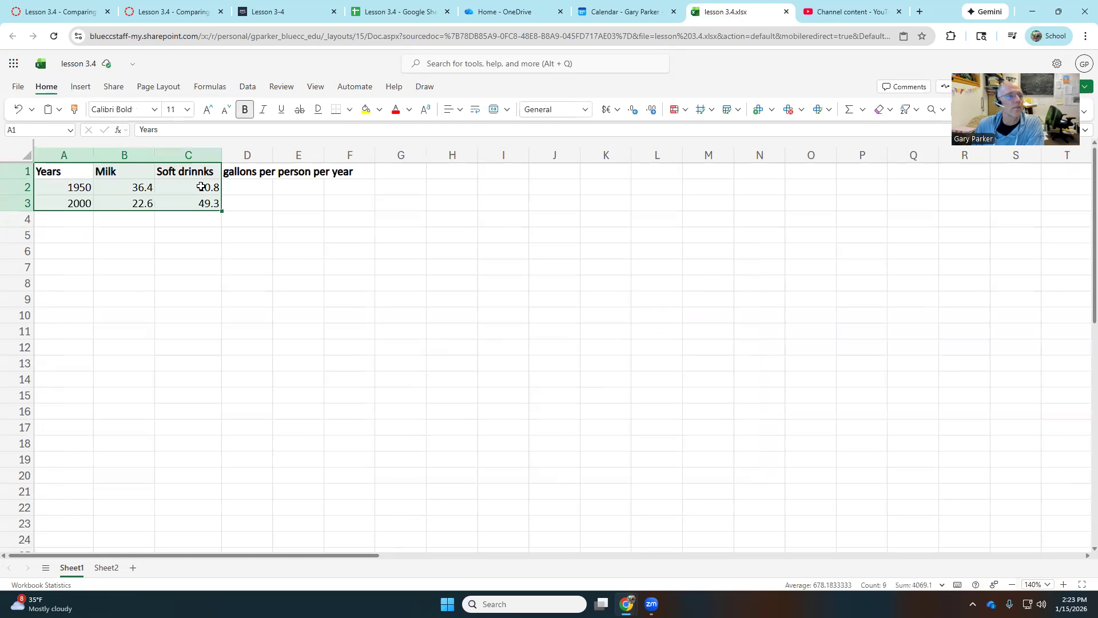
left_click(80, 88)
left_click(379, 110)
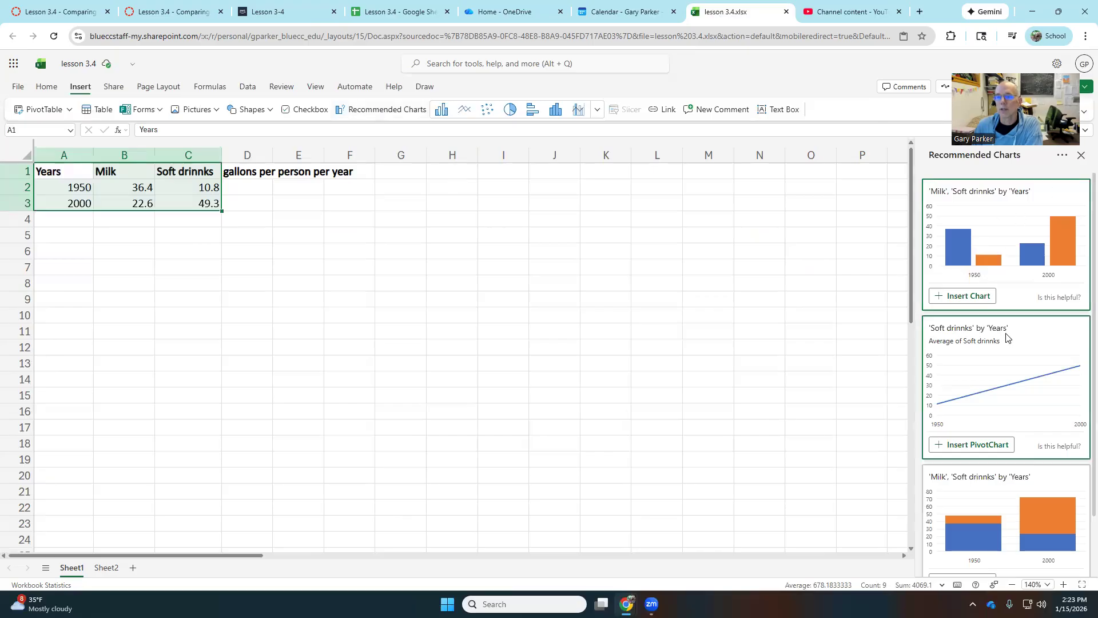
scroll(1009, 336, "down", 1)
scroll(1005, 334, "down", 3)
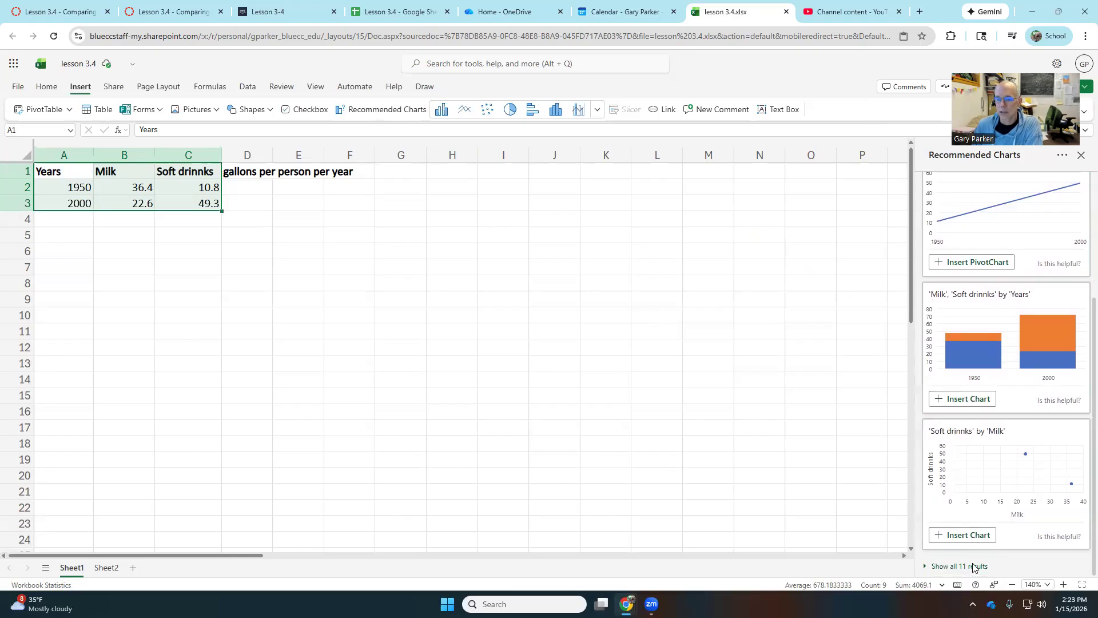
left_click(972, 566)
scroll(982, 483, "down", 2)
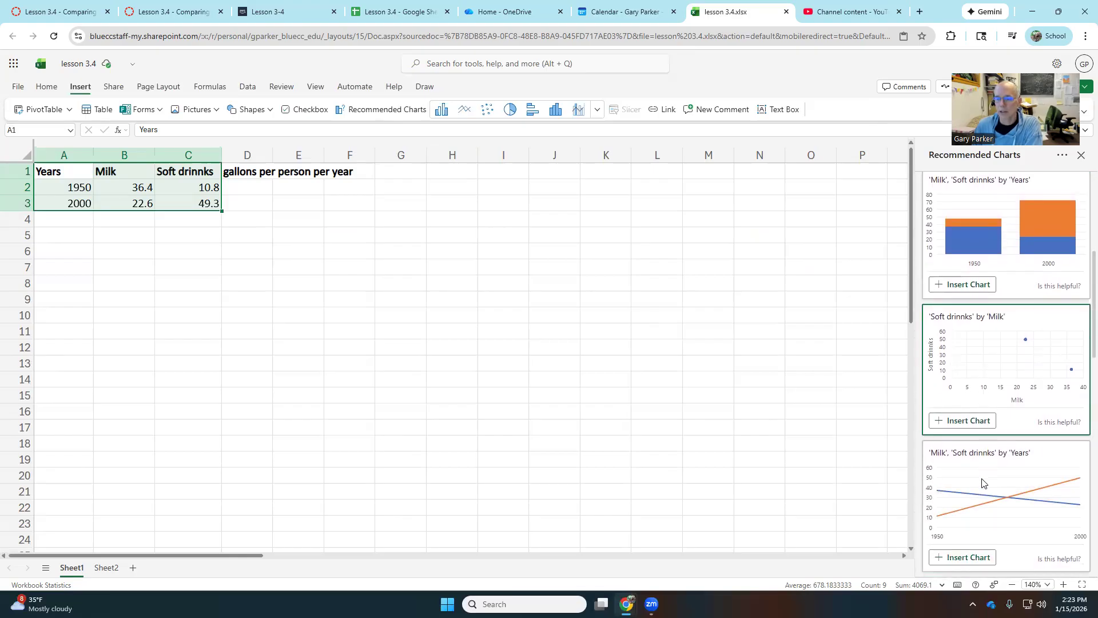
scroll(982, 483, "down", 1)
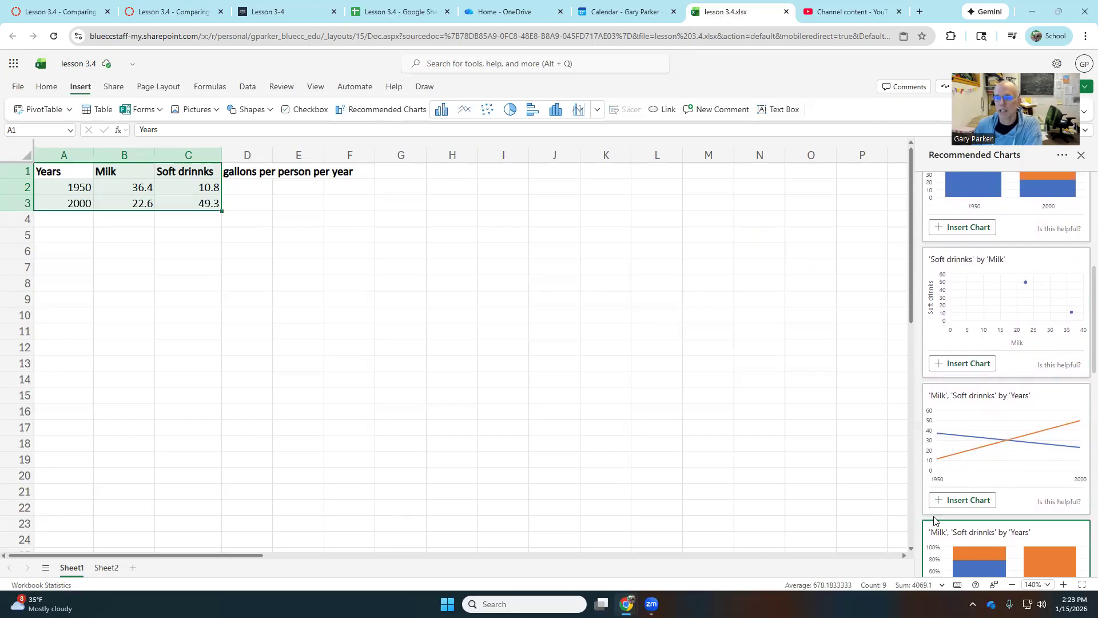
left_click(963, 506)
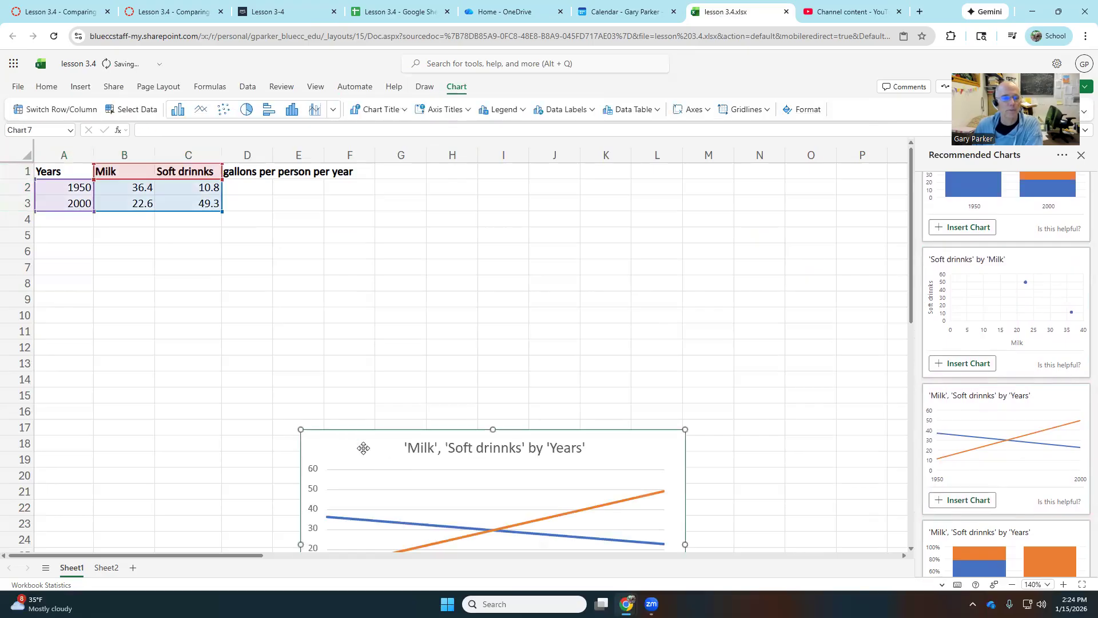
left_click_drag(364, 448, 322, 205)
left_click(776, 358)
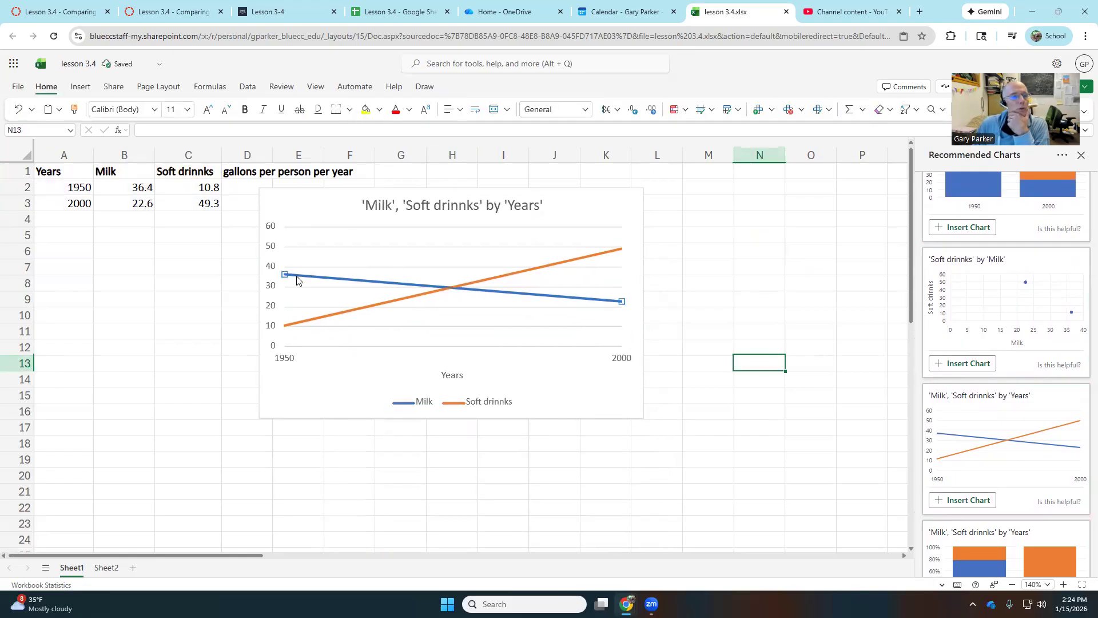
- Set the minor tick marks on the chart's horizontal axis to Cross
mouse_move(284, 277)
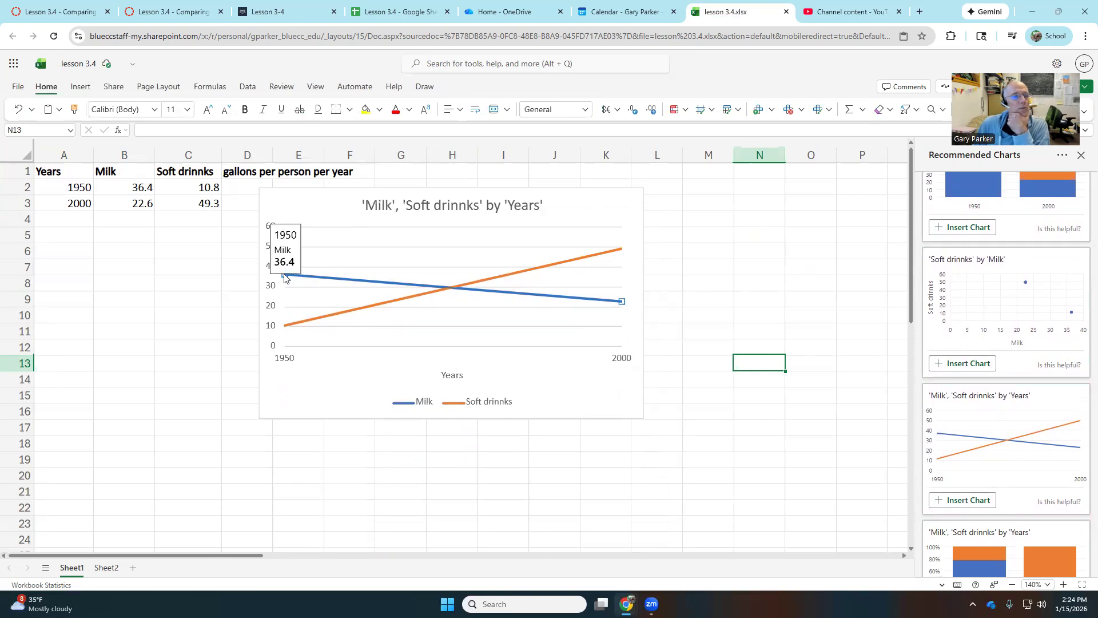
mouse_move(622, 307)
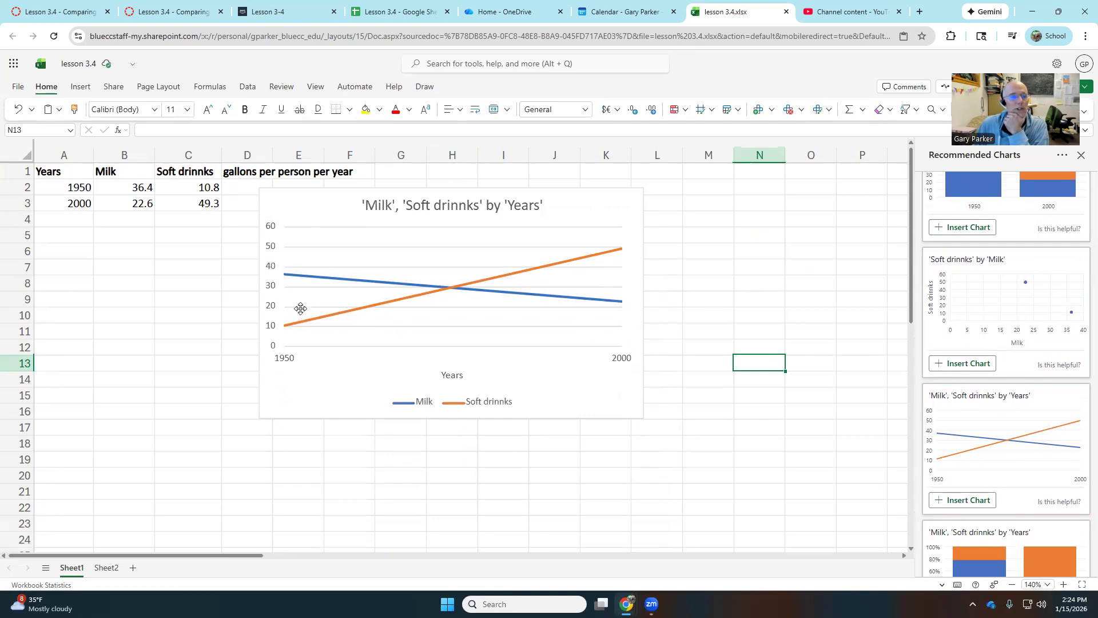
mouse_move(287, 328)
mouse_move(622, 252)
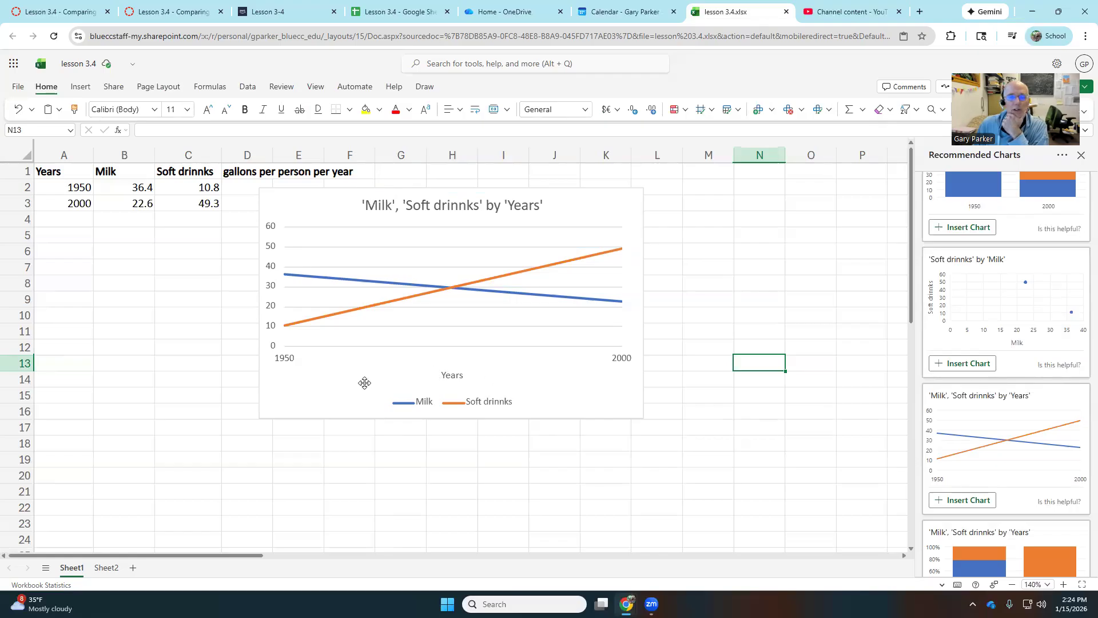
left_click(584, 210)
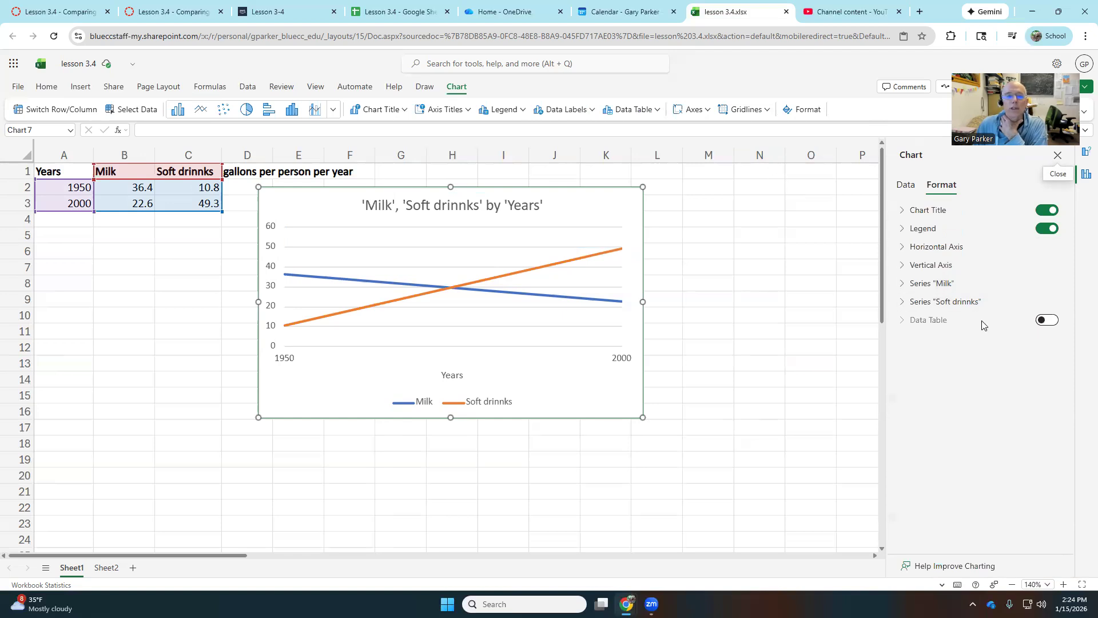
left_click(951, 253)
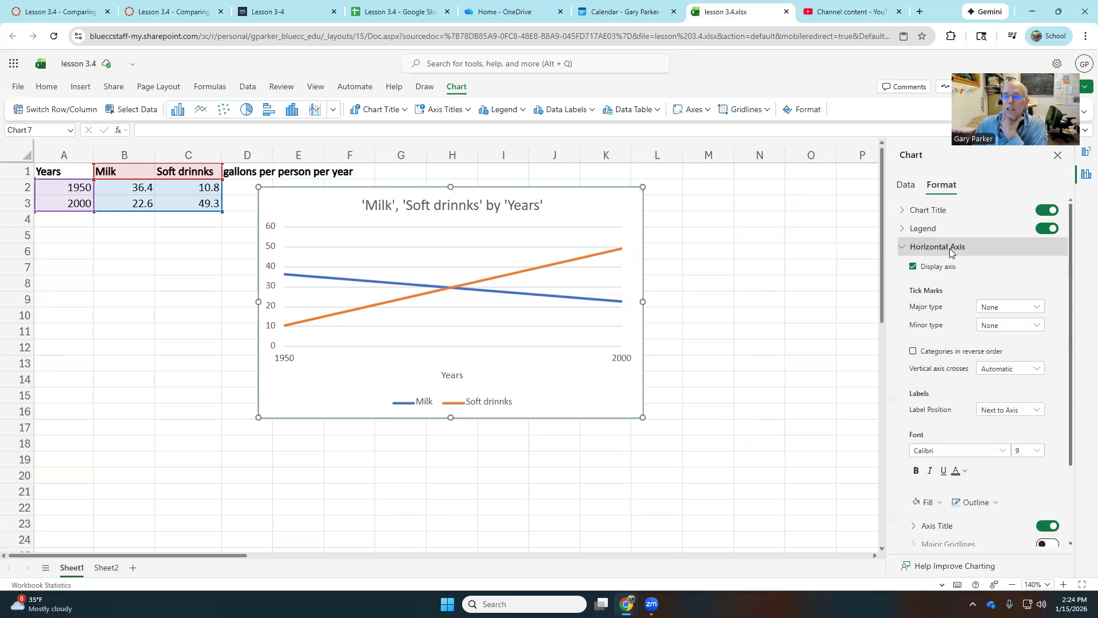
left_click(995, 325)
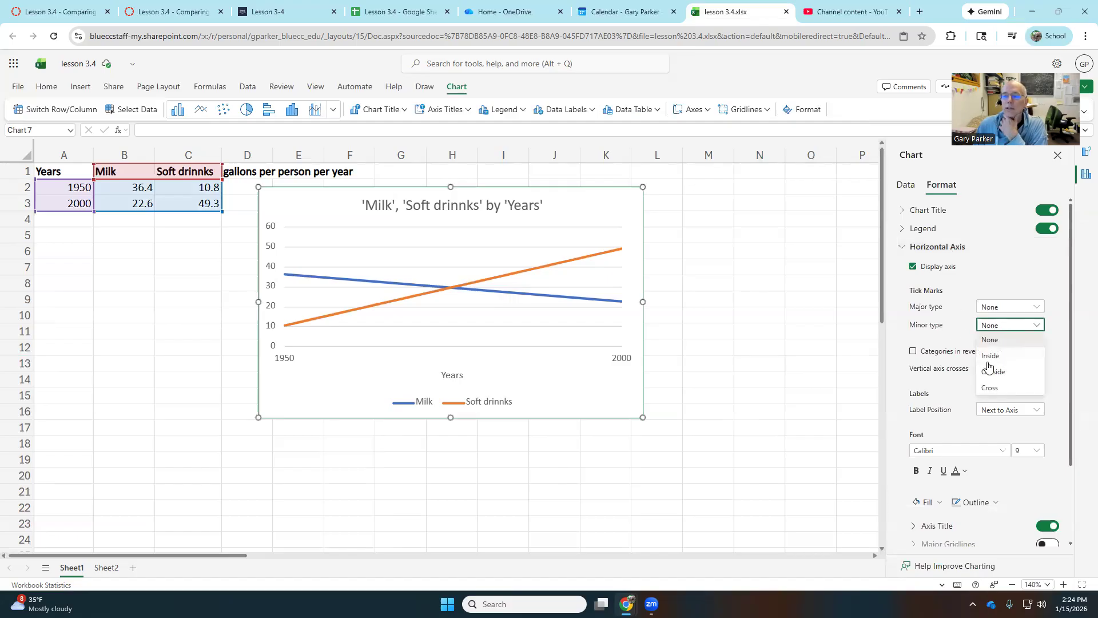
left_click(988, 387)
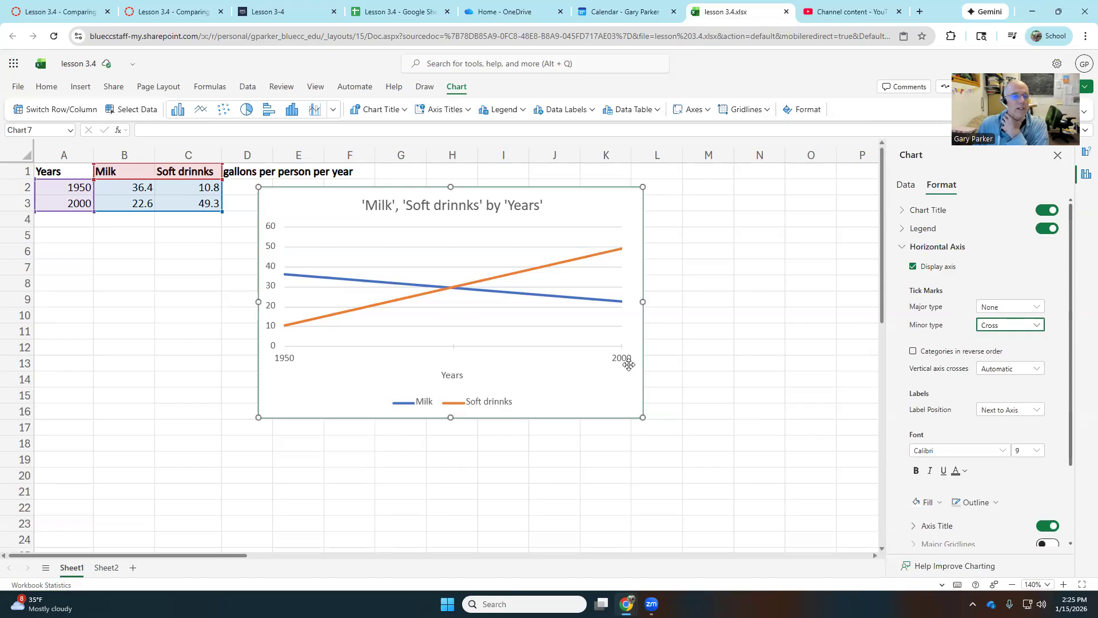
left_click(495, 281)
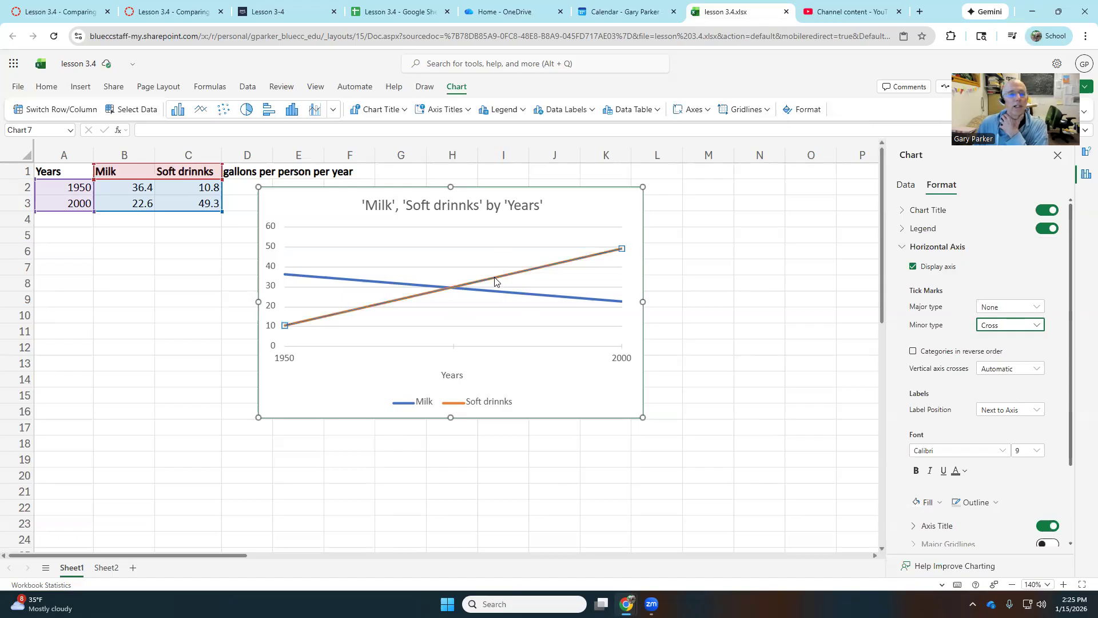
- Add a rotated vertical axis title reading "gallons per person" to the line chart
left_click(462, 110)
mouse_move(472, 153)
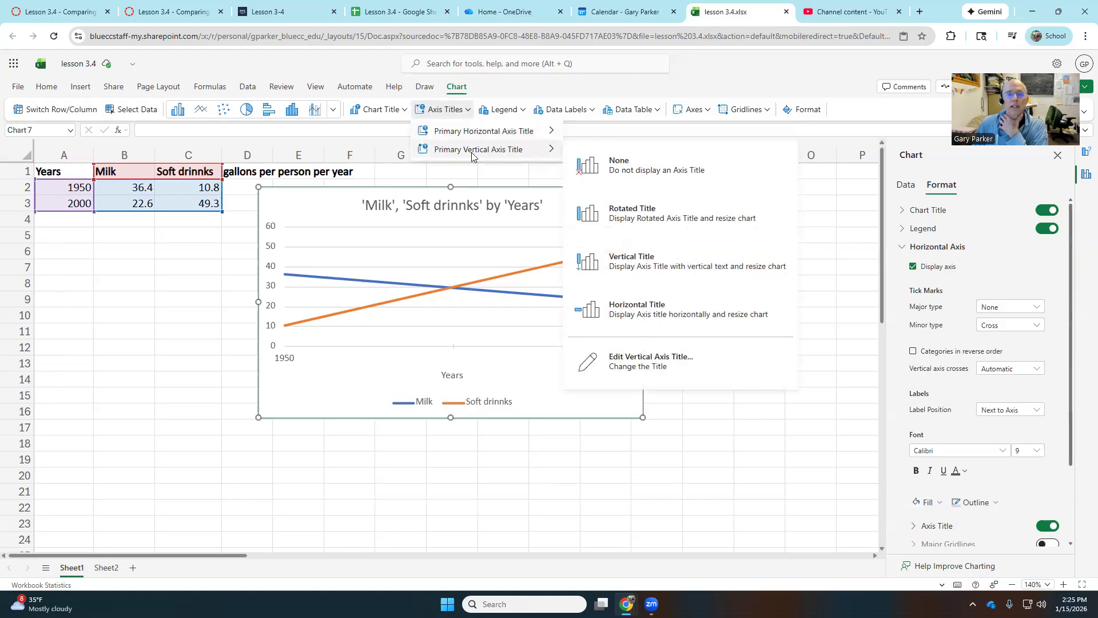
left_click(639, 215)
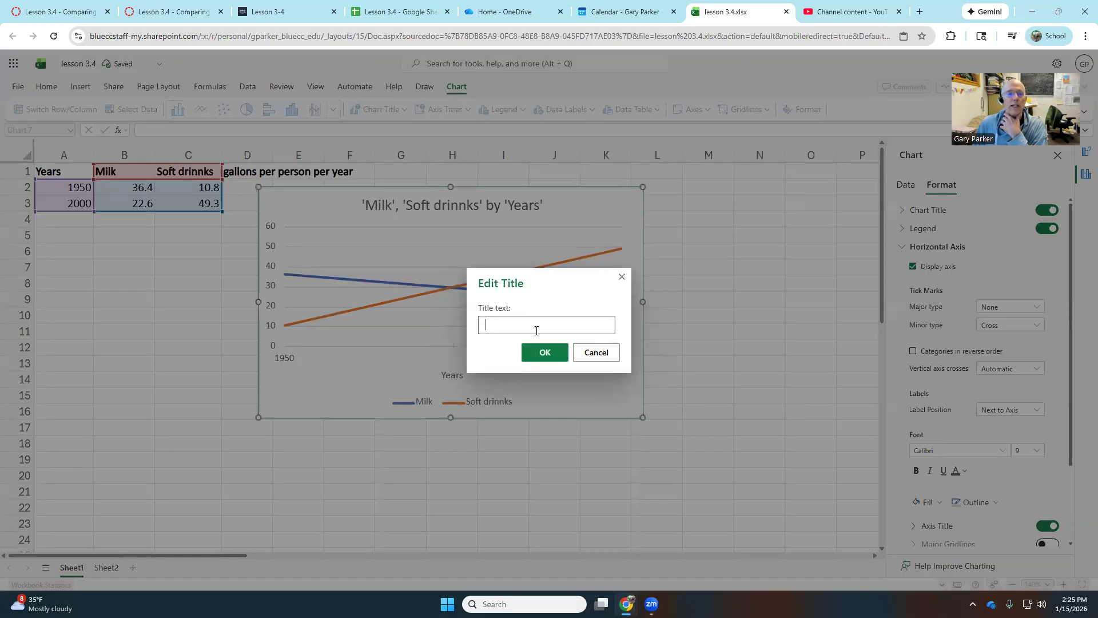
left_click(537, 330)
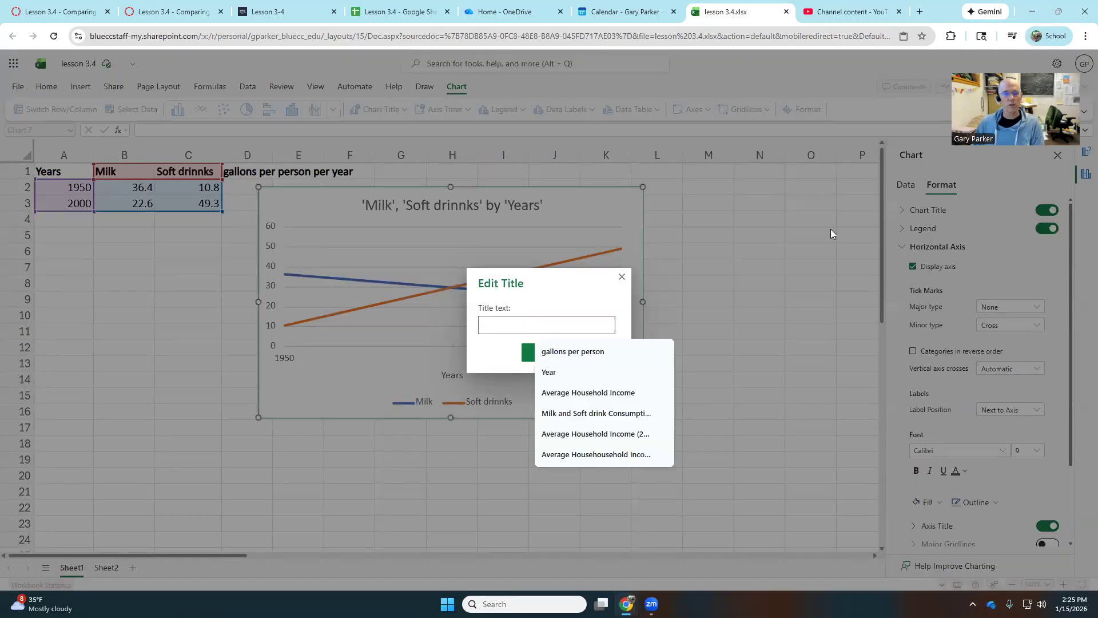
left_click(574, 352)
left_click(545, 352)
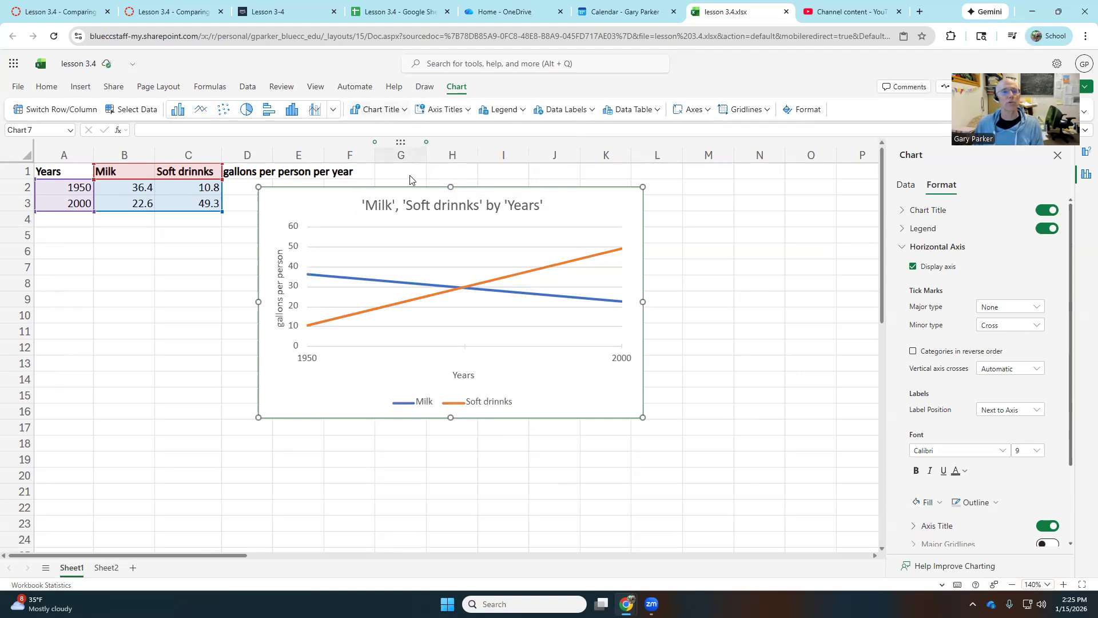
- Replace the chart title with "Milk and Soft dring Consumption in the US"
double_click(422, 210)
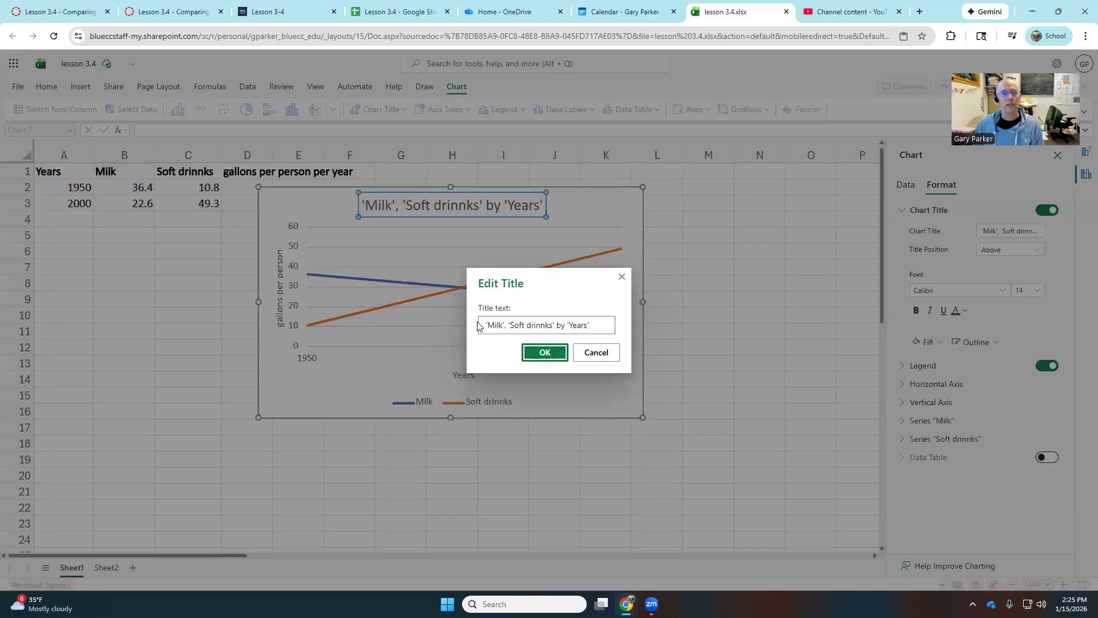
left_click_drag(485, 322, 614, 318)
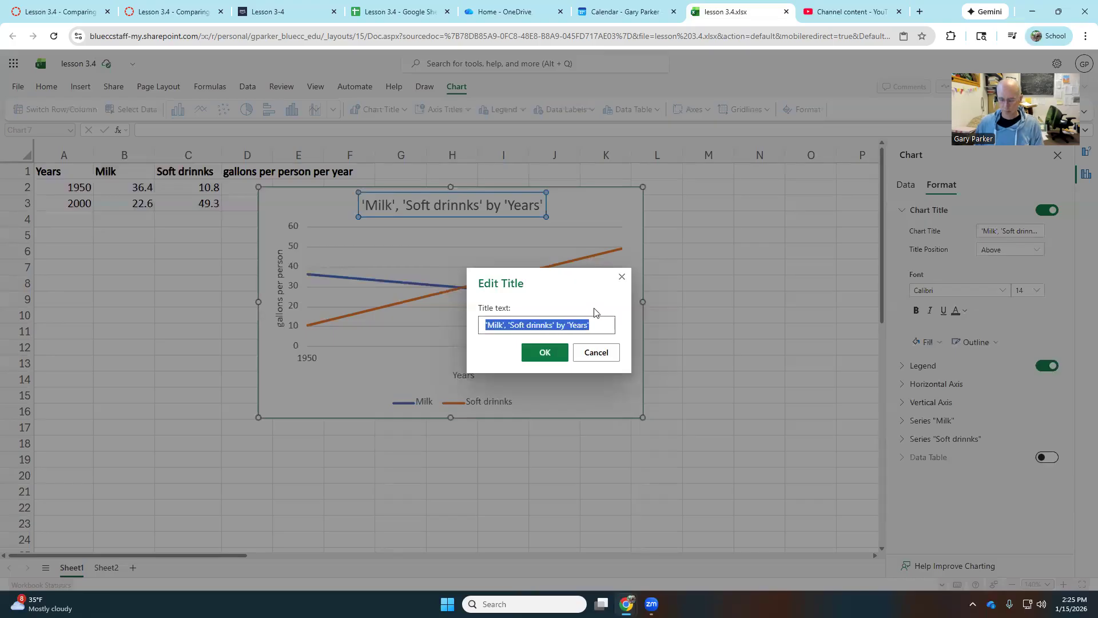
type("Milk and Soft")
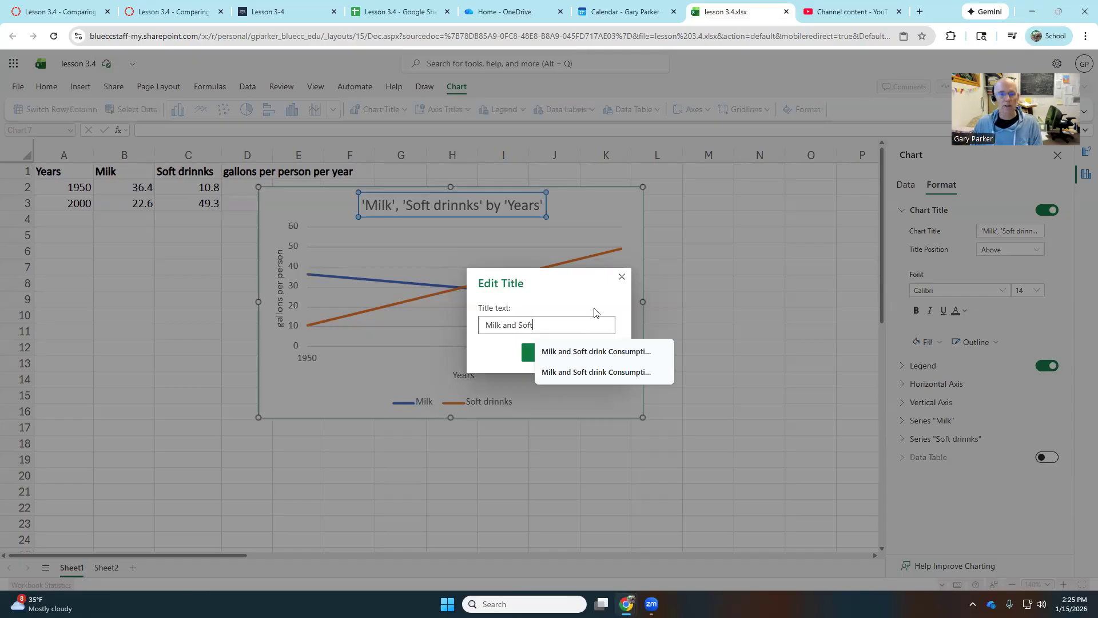
type(" dring Consump")
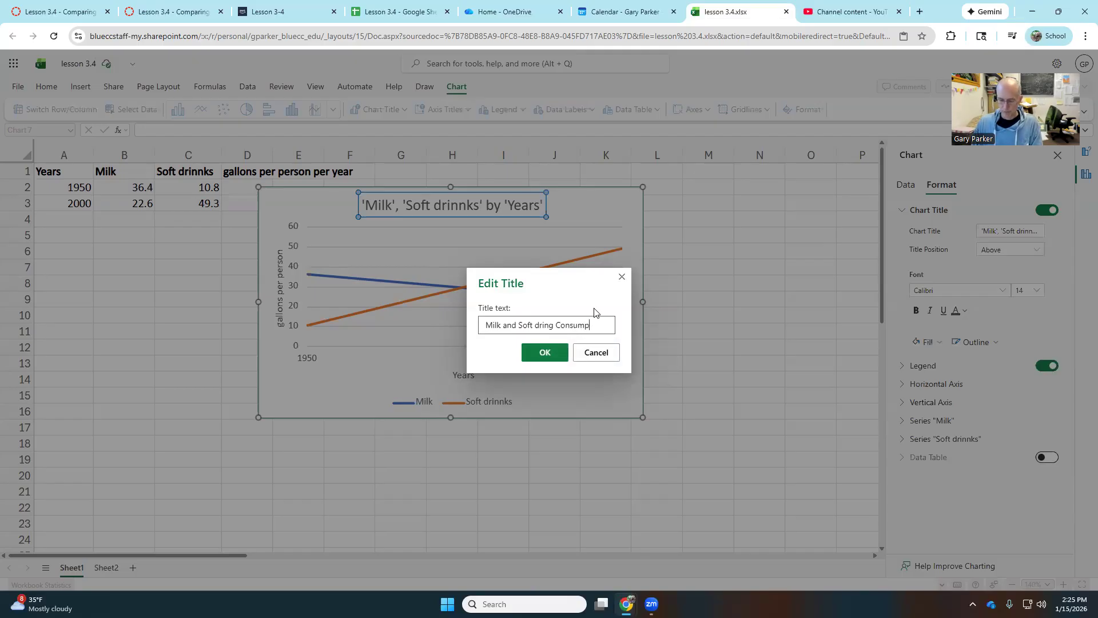
type("tion in the US")
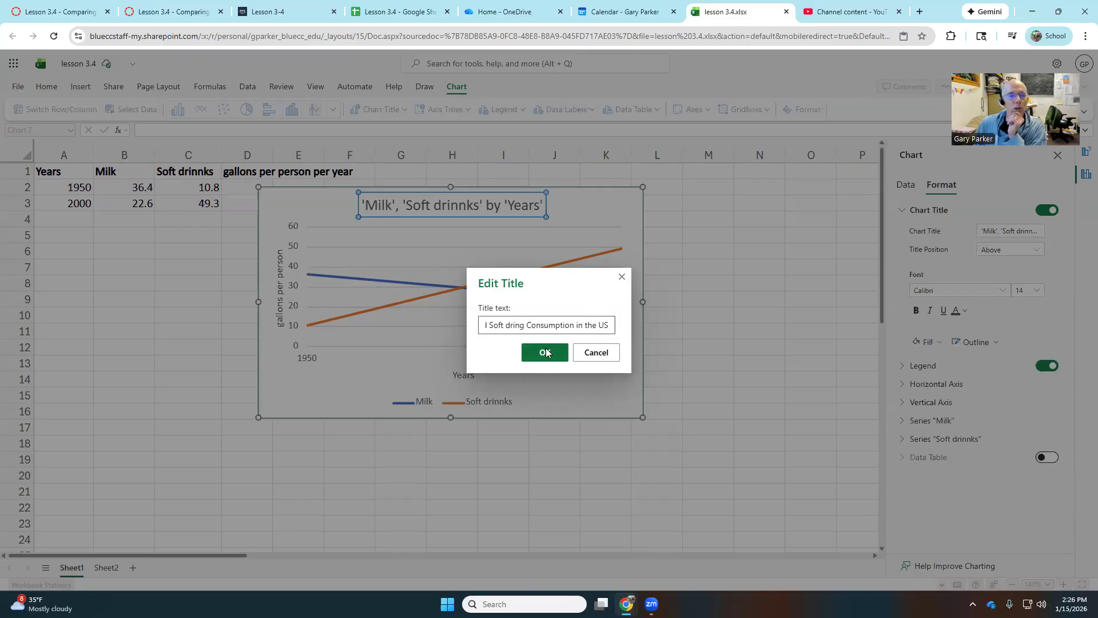
left_click(545, 352)
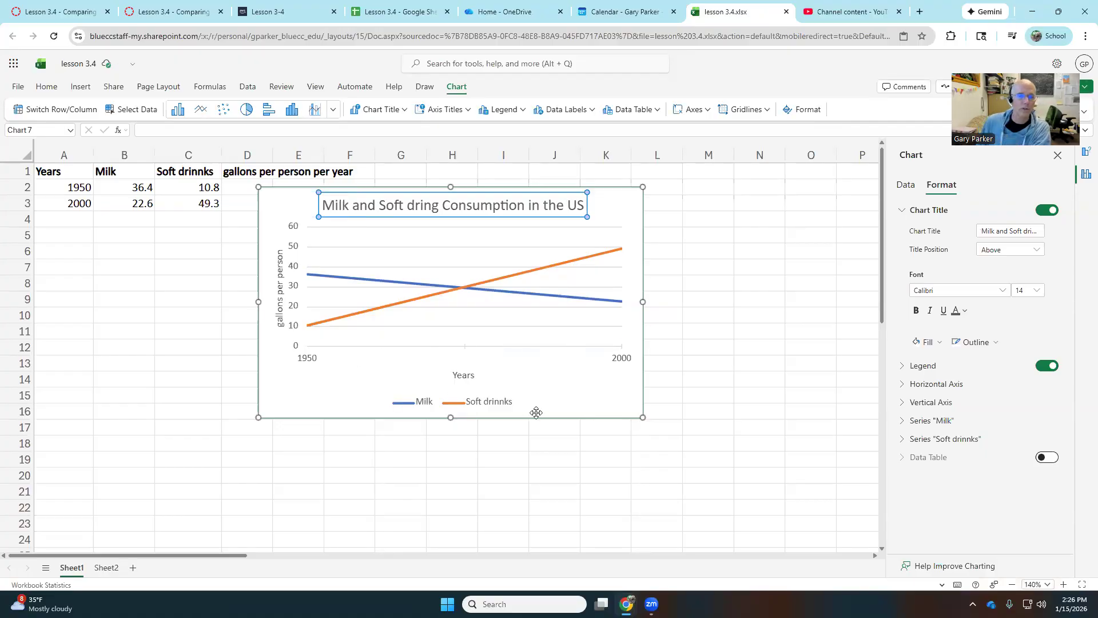
- Move the chart below the data to about rows 9–23, starting at column B, and compare it with the Google Sheets version
left_click(616, 203)
left_click_drag(616, 201, 444, 307)
left_click(404, 13)
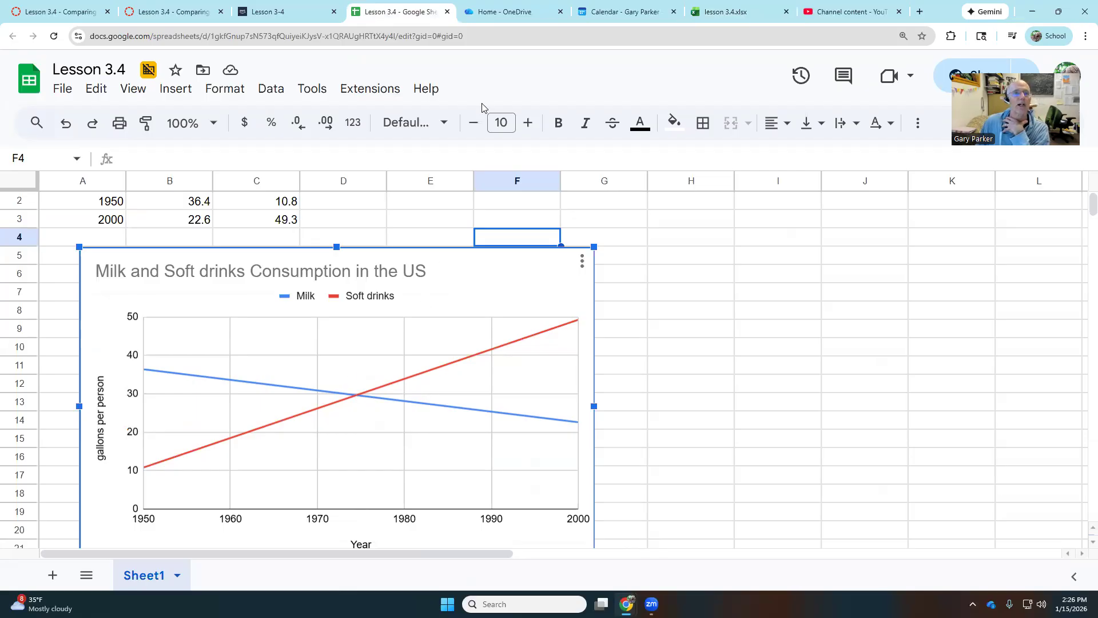
left_click(725, 13)
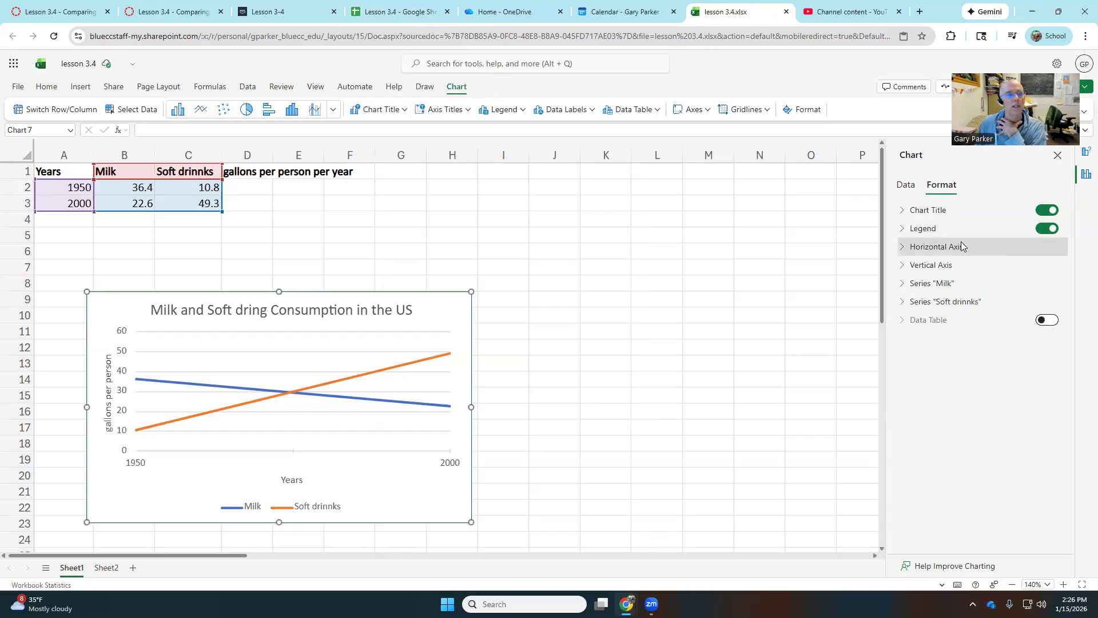
- Select A1:C3 and look through the full list of recommended charts for an alternative to the line chart
left_click(335, 228)
left_click_drag(51, 176, 178, 207)
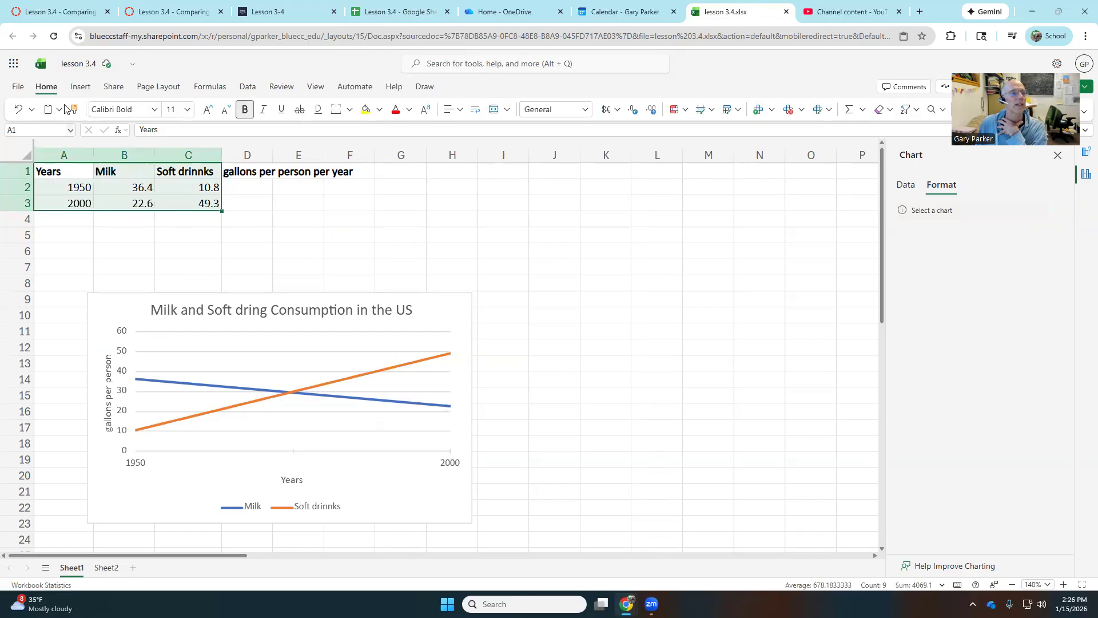
left_click(80, 89)
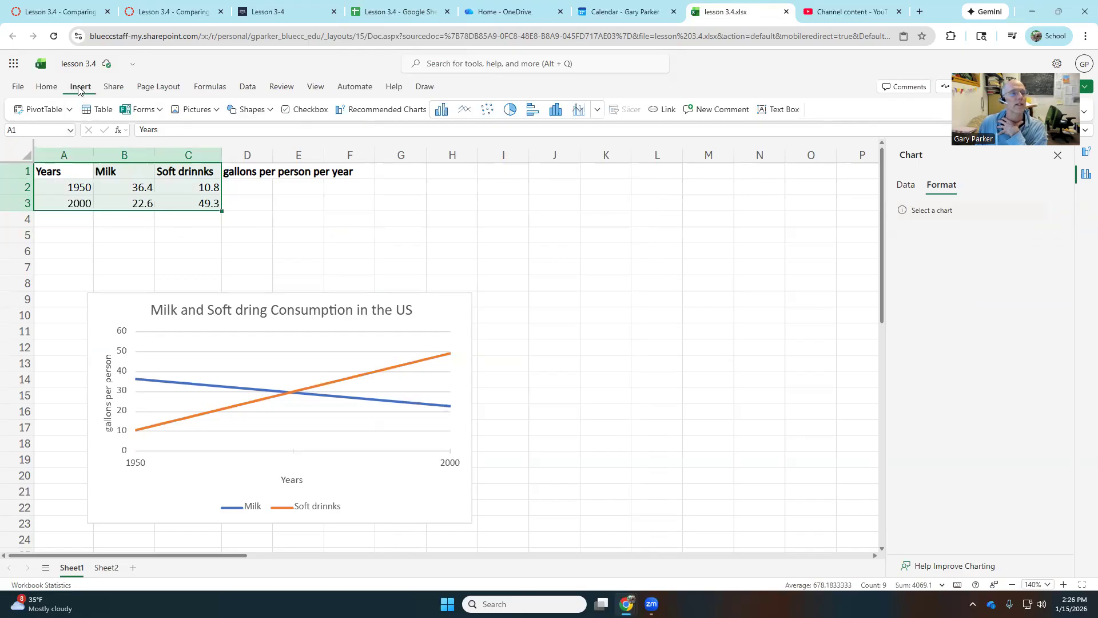
left_click(379, 110)
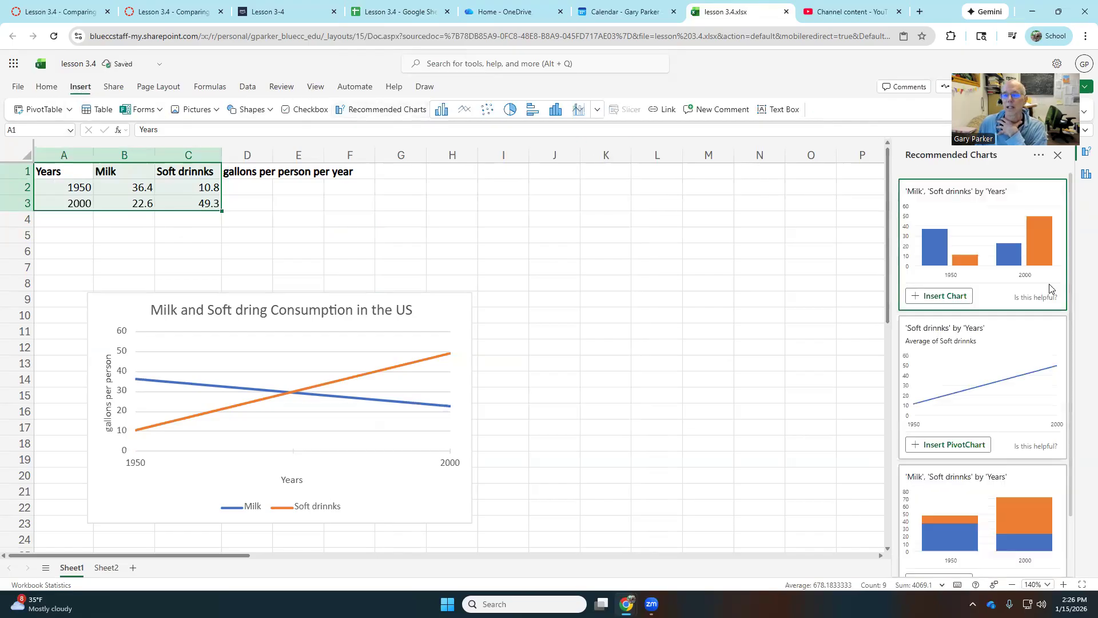
scroll(996, 369, "down", 3)
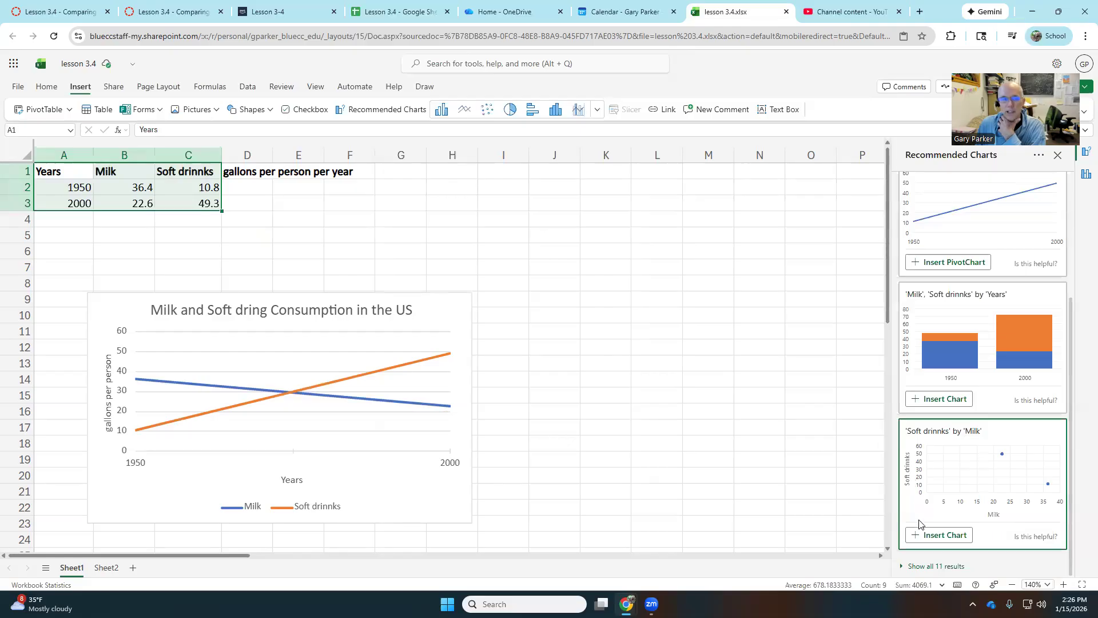
left_click(941, 566)
scroll(964, 453, "down", 5)
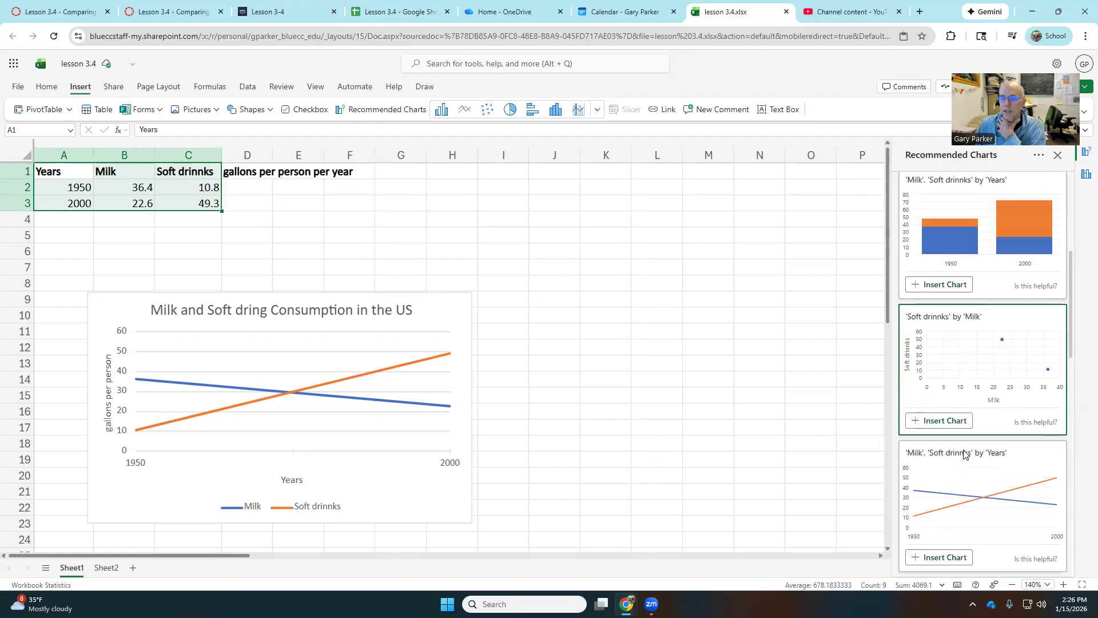
scroll(963, 449, "down", 10)
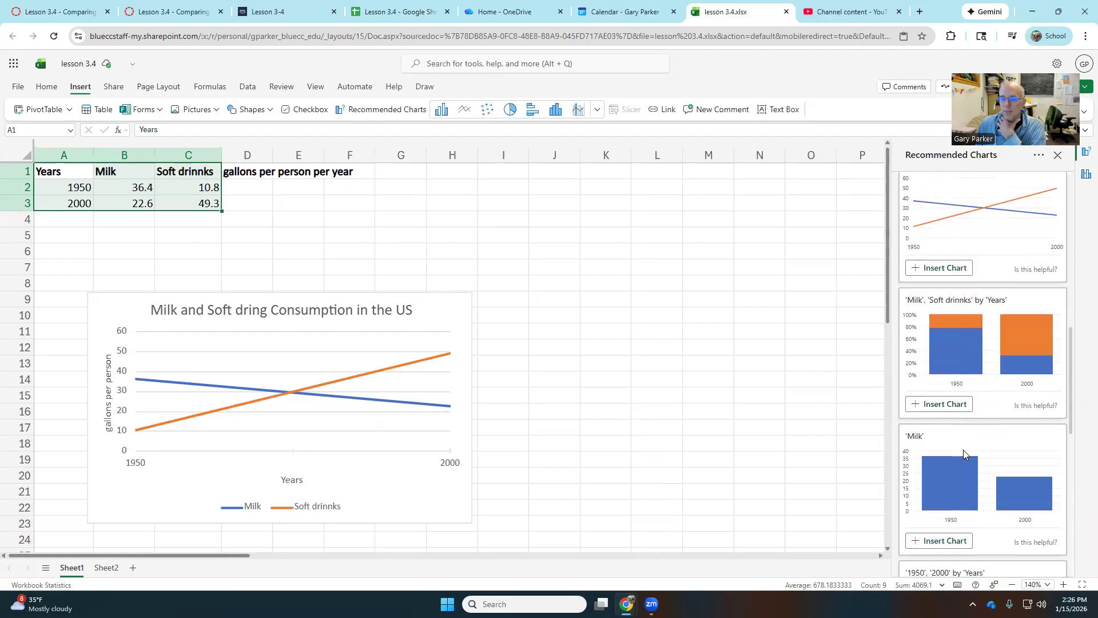
scroll(963, 450, "down", 5)
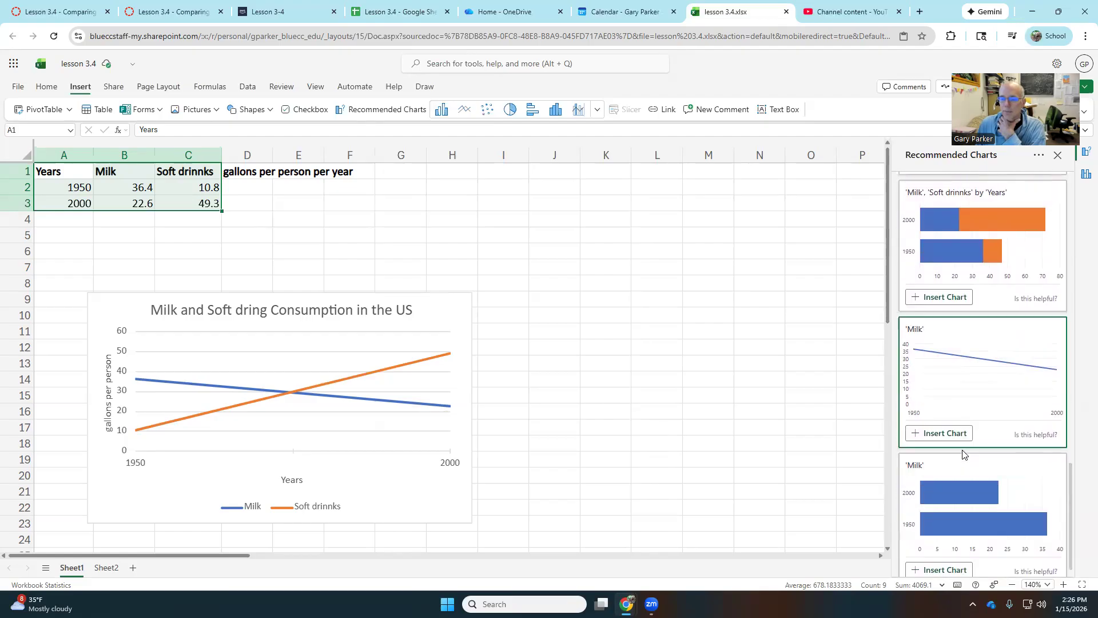
scroll(963, 452, "up", 15)
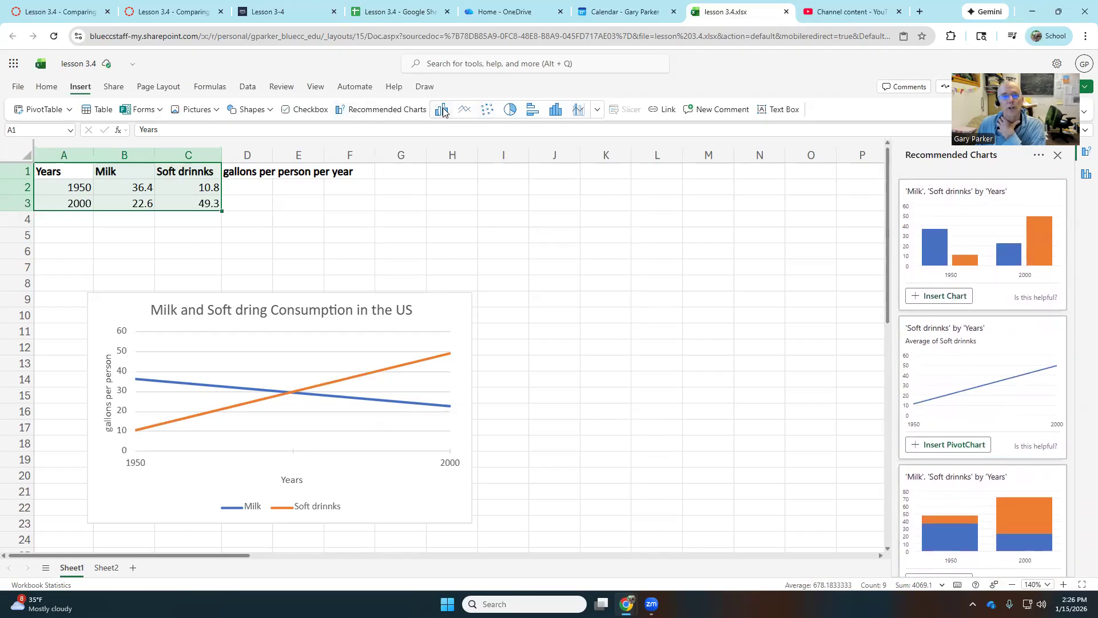
- Insert a scatter chart from A1:C3 and open its data settings
left_click(488, 113)
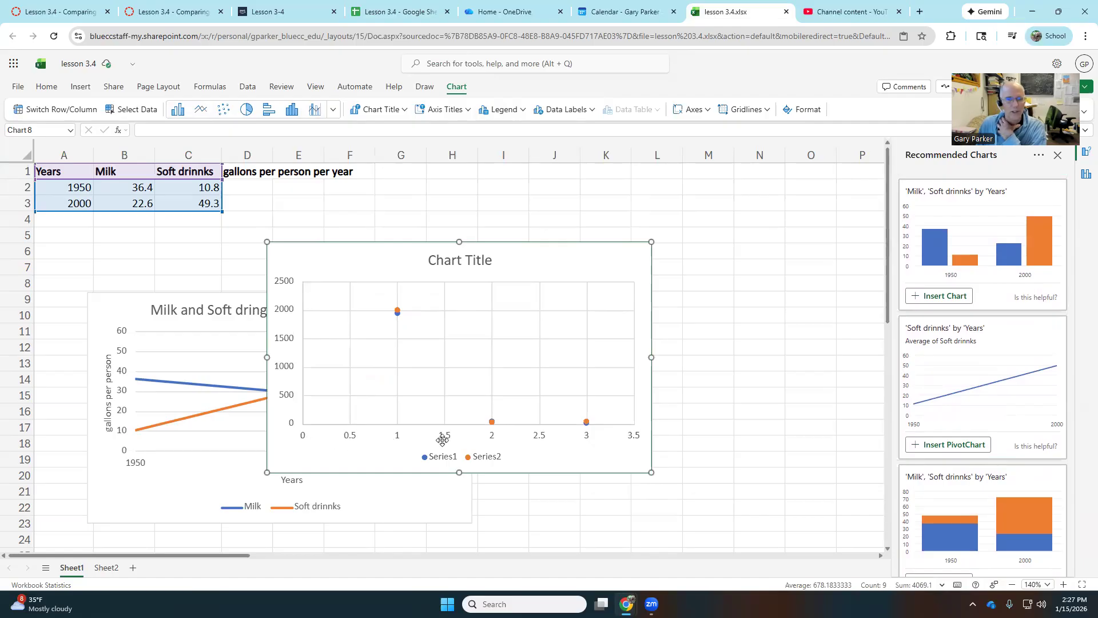
double_click(598, 264)
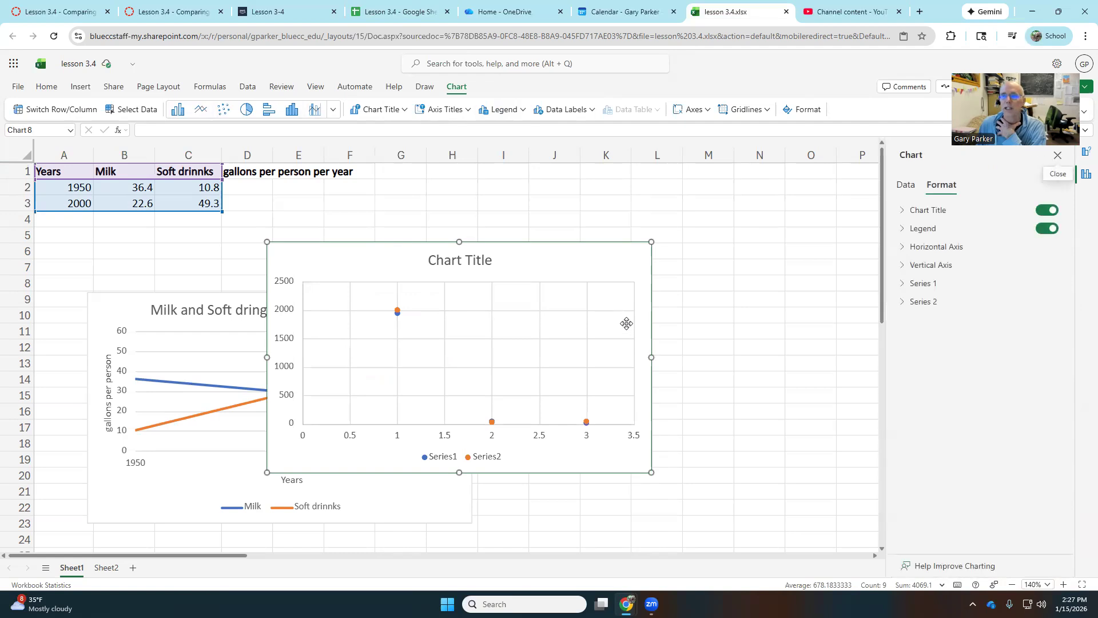
left_click(905, 185)
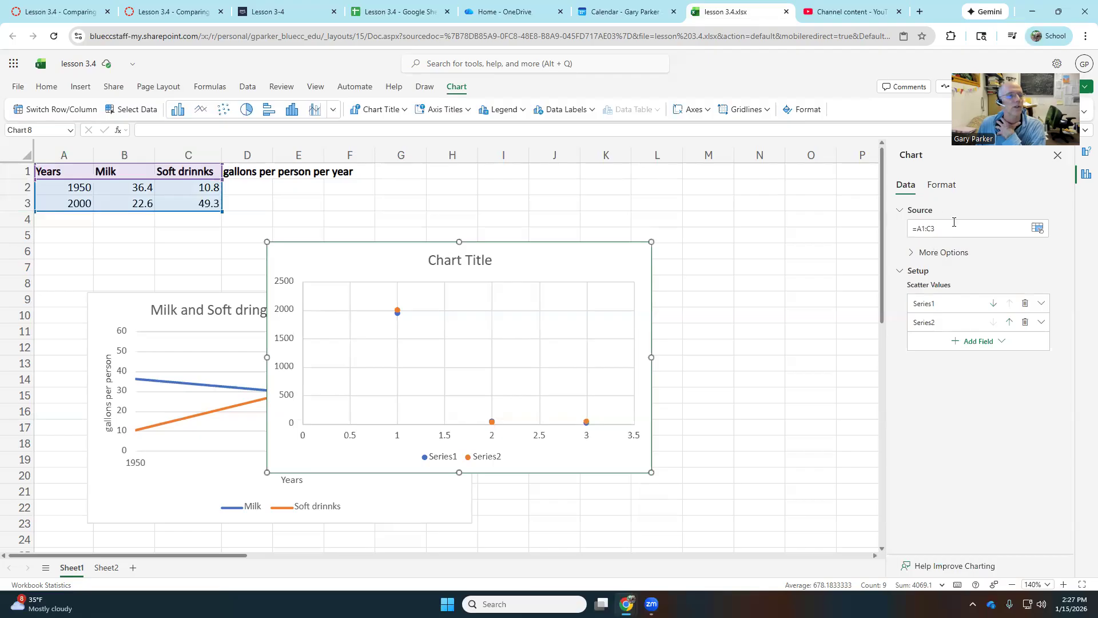
- Set the scatter chart's Series1 X values to A2:A3 and its Y values to B2:B3
left_click(934, 300)
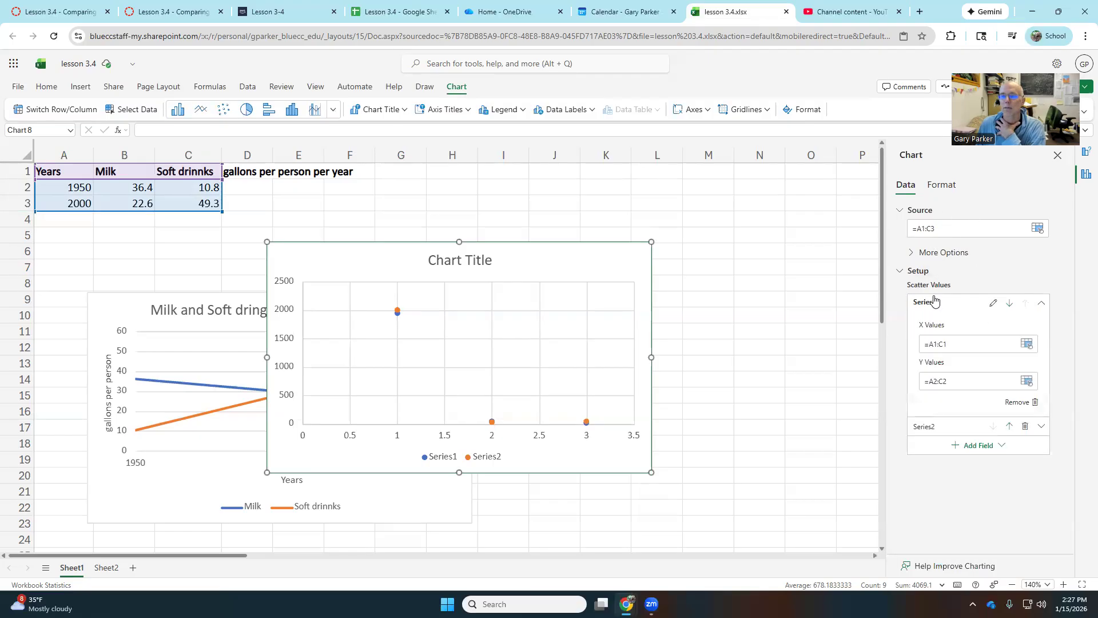
left_click(956, 343)
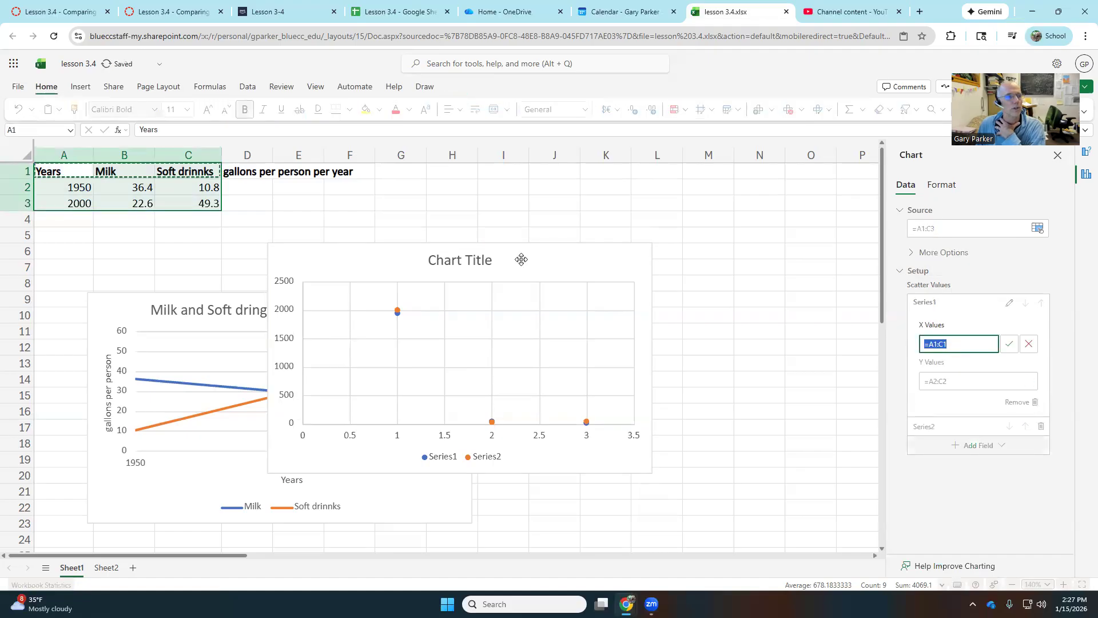
left_click_drag(76, 186, 75, 197)
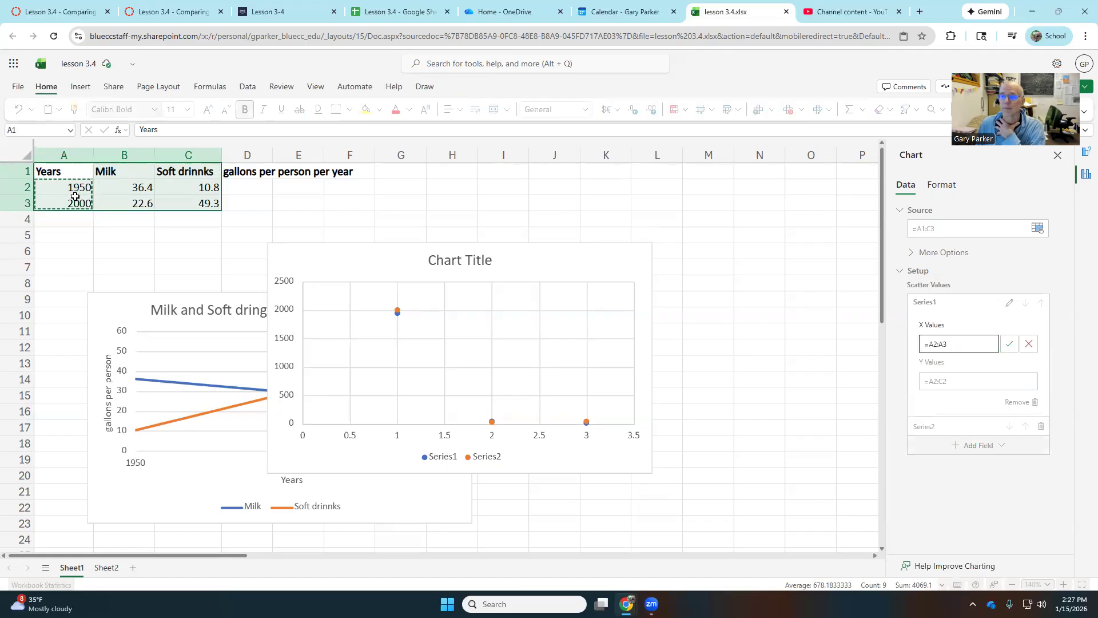
left_click(1011, 344)
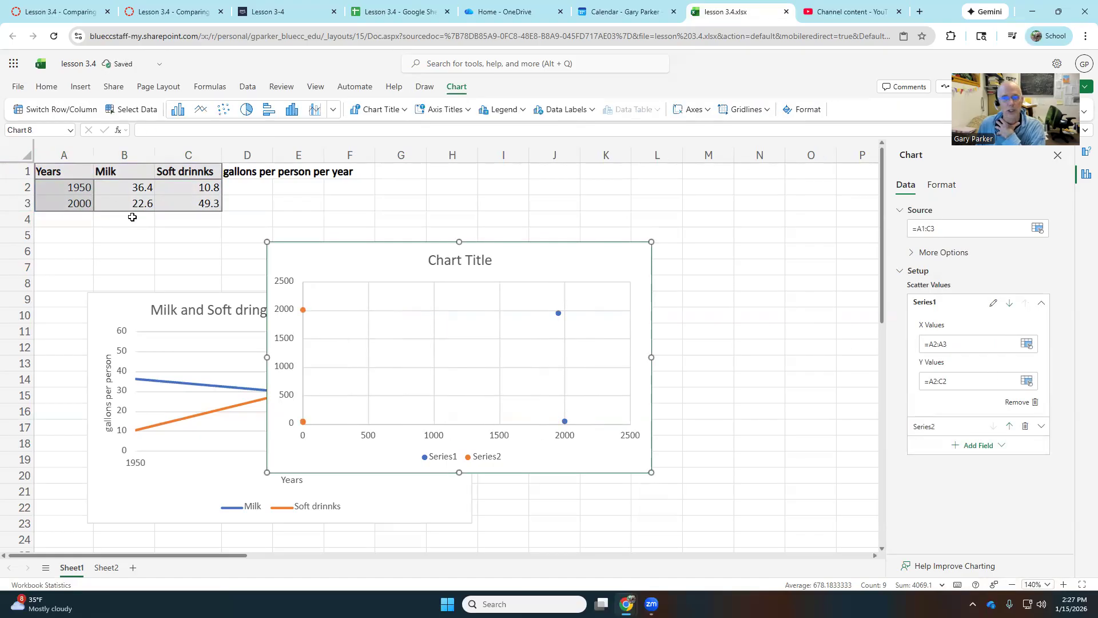
left_click(975, 383)
left_click_drag(140, 188, 140, 201)
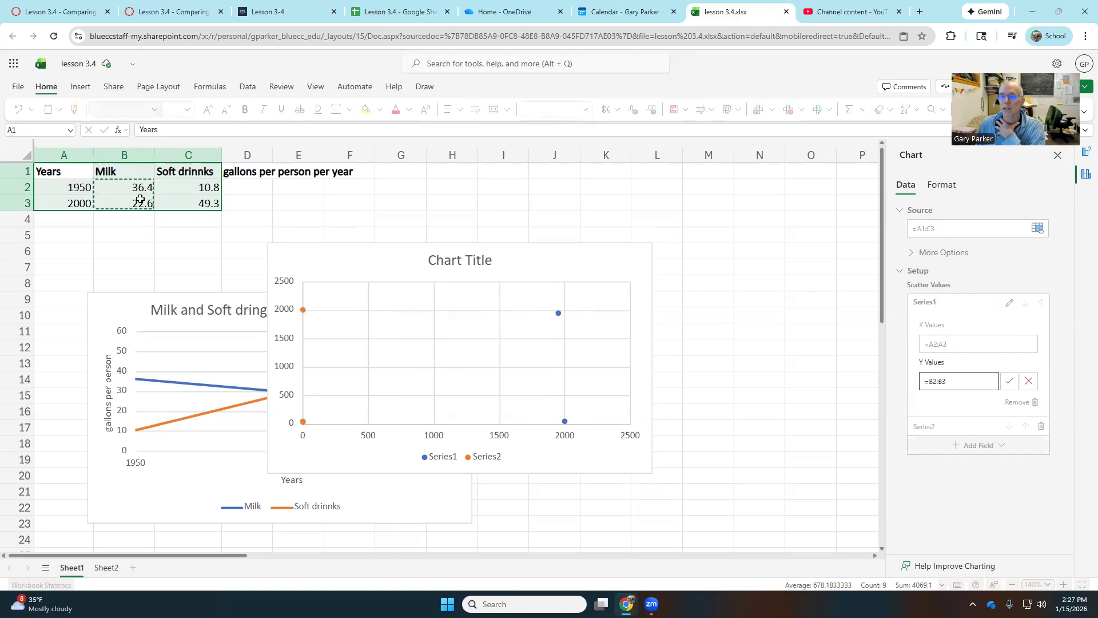
left_click(1008, 382)
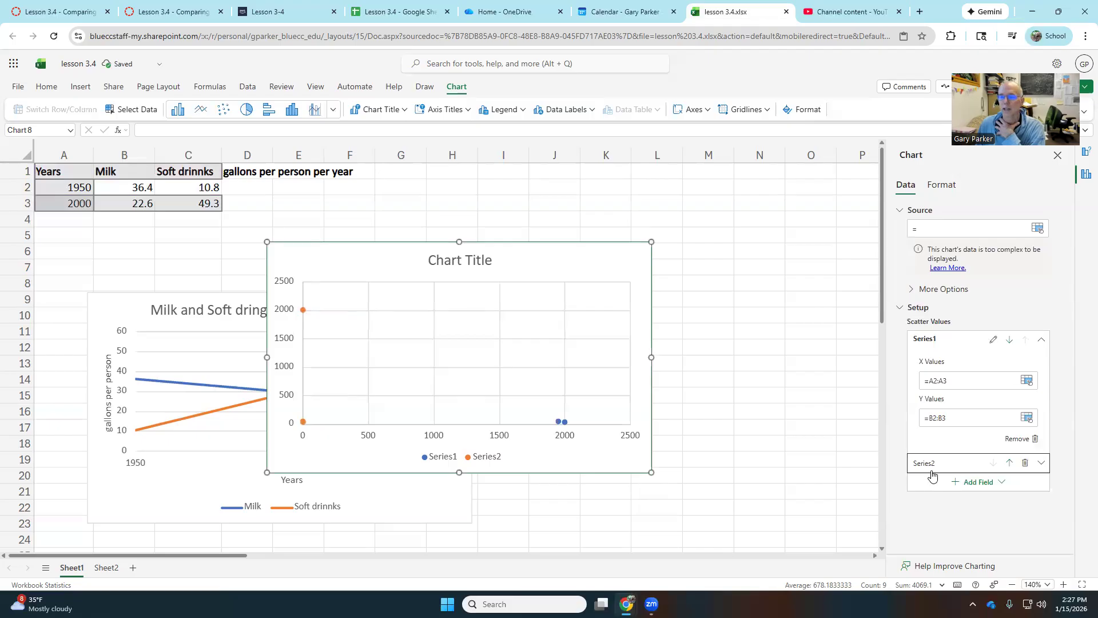
- Try to rename the scatter chart's Series1 as "Milk"
left_click(993, 339)
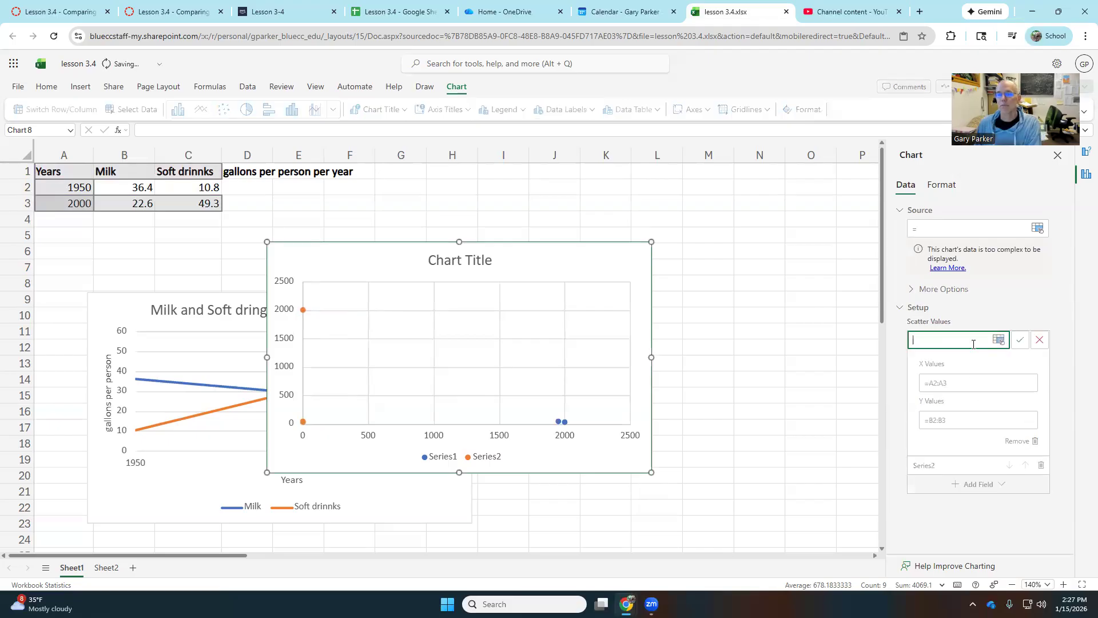
type("Milk")
left_click(1010, 339)
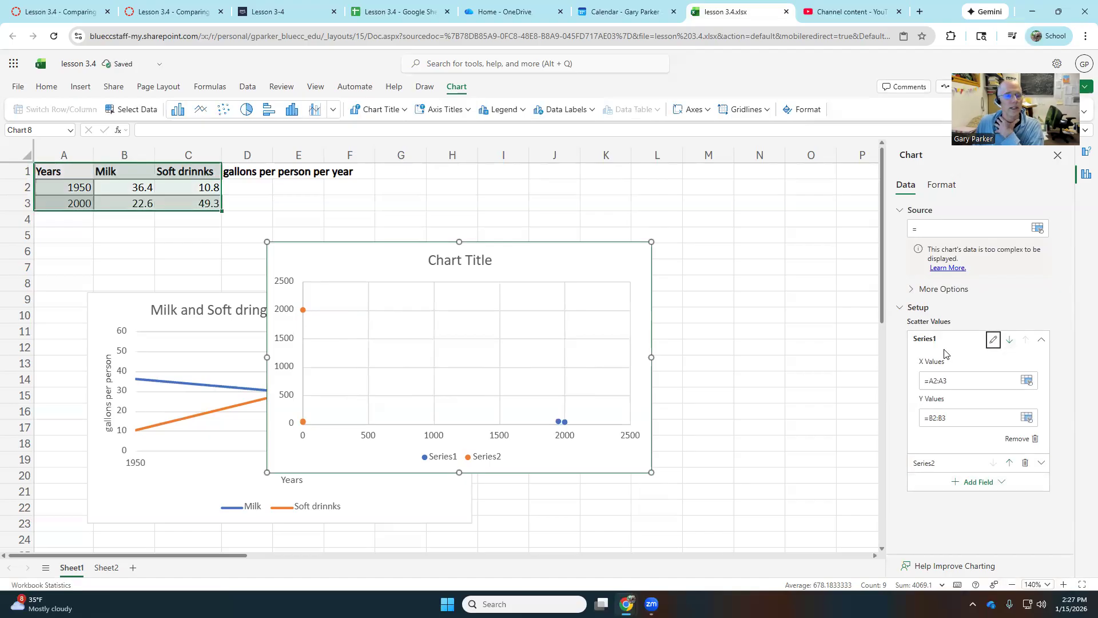
left_click(991, 340)
type("Milk")
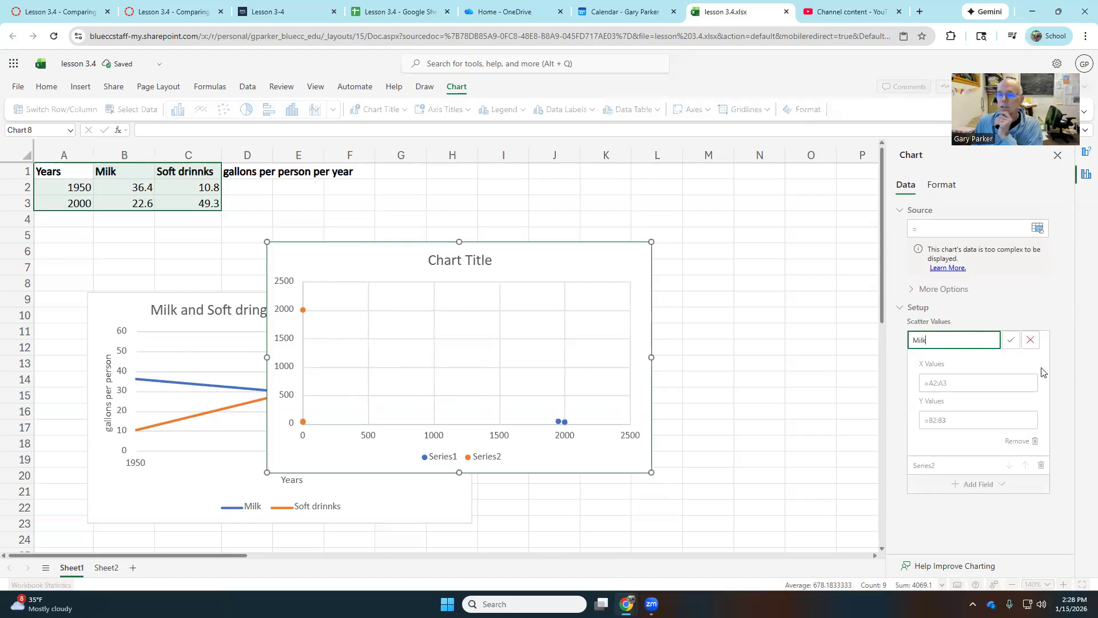
left_click(1010, 339)
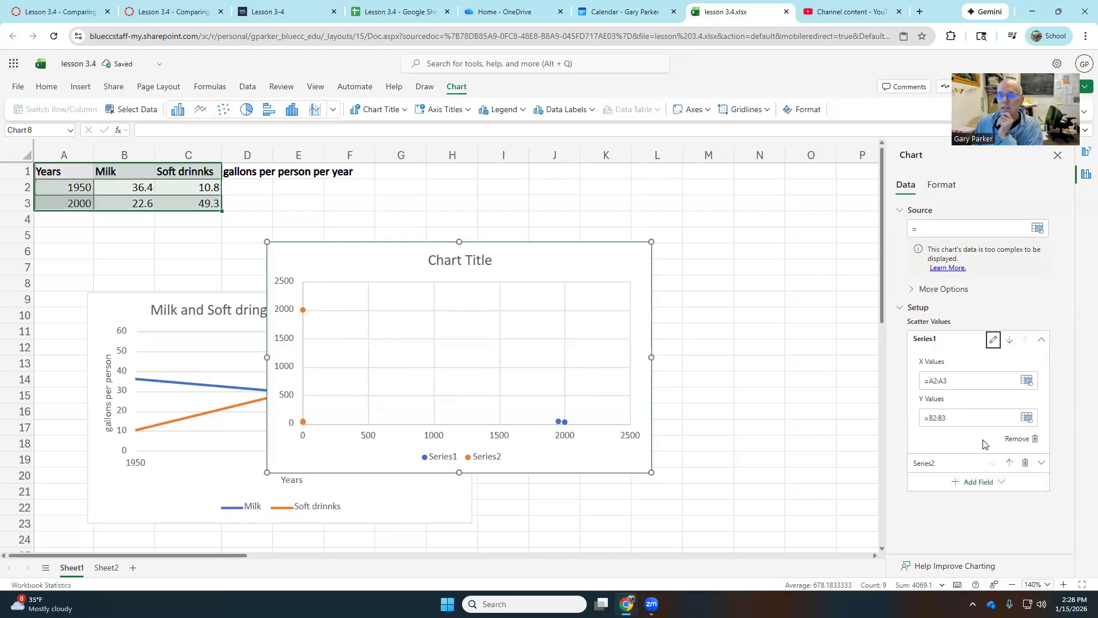
- Set the scatter chart's Series2 X values to A2:A3 and its Y values to C2:C3
left_click(946, 466)
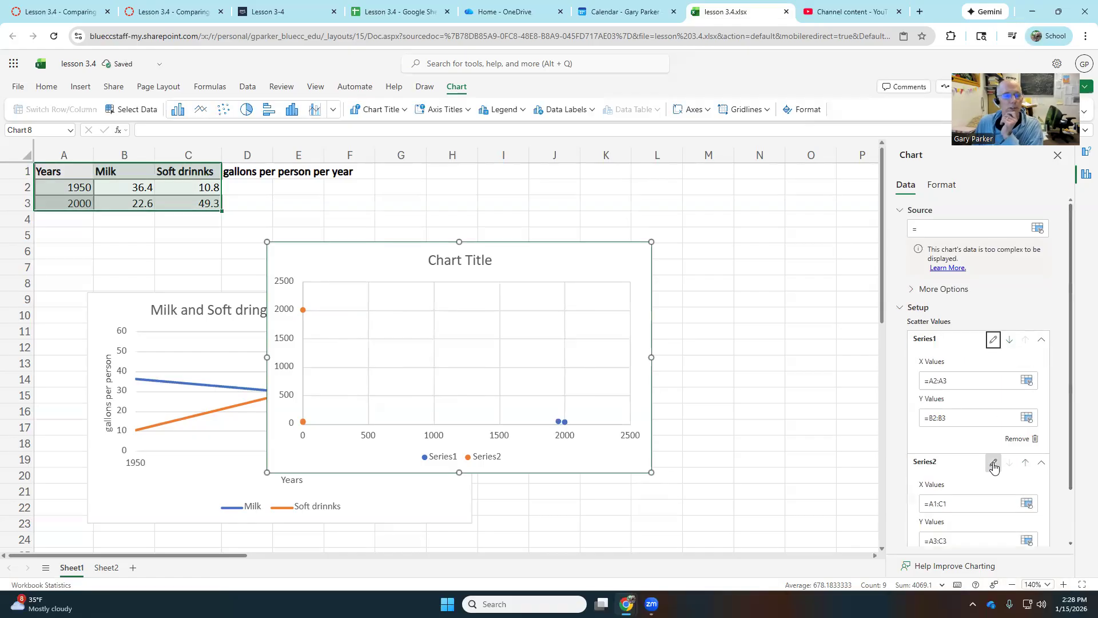
scroll(955, 485, "down", 1)
left_click(955, 449)
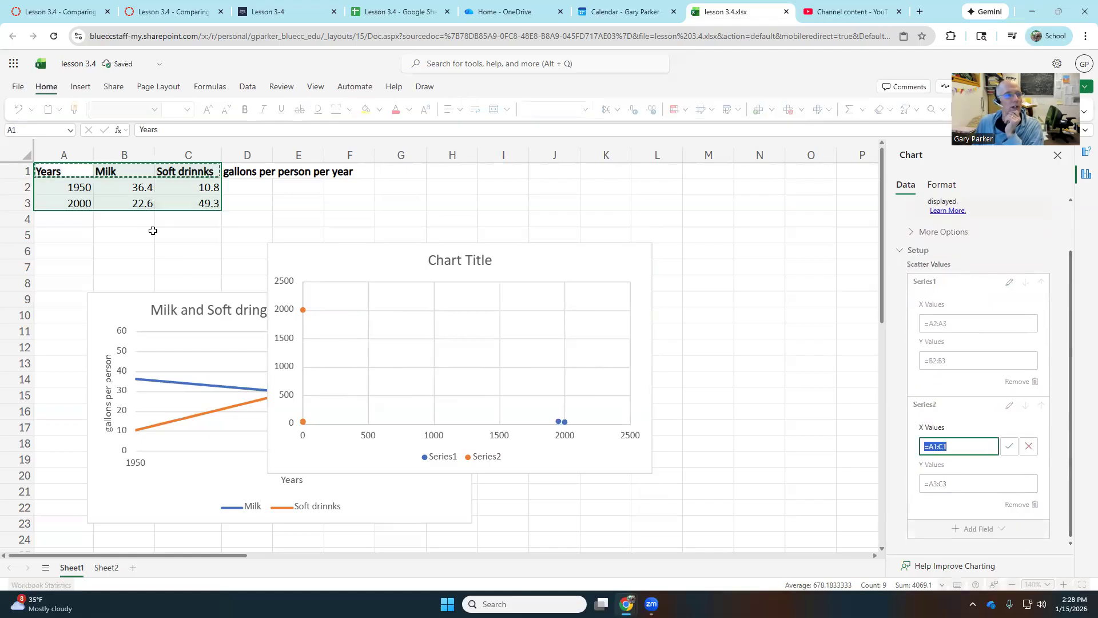
left_click_drag(81, 188, 83, 203)
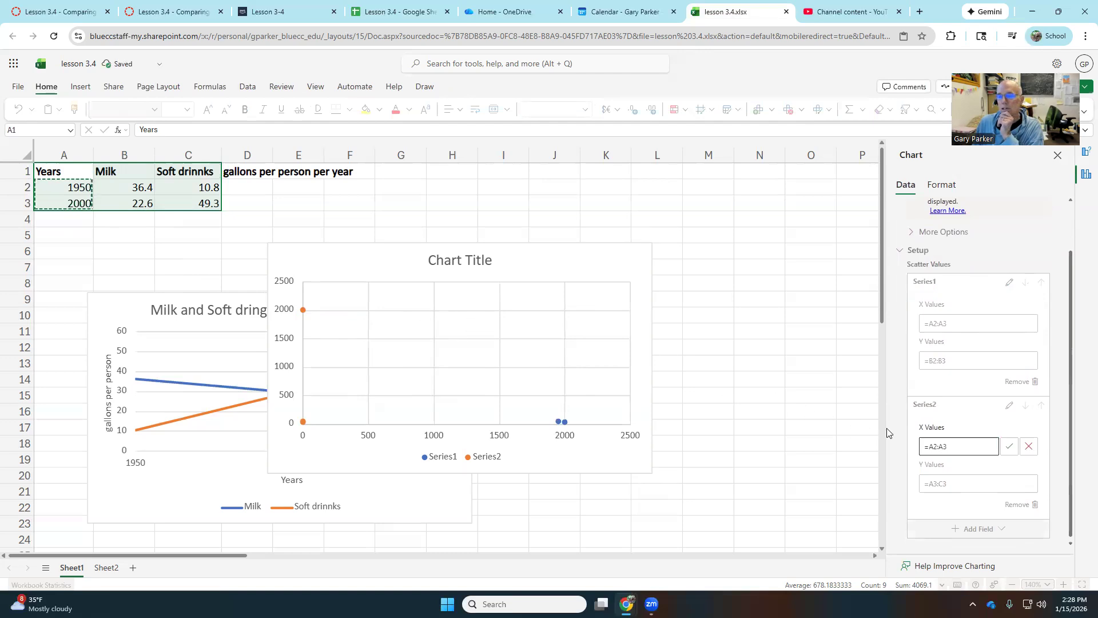
left_click(1006, 447)
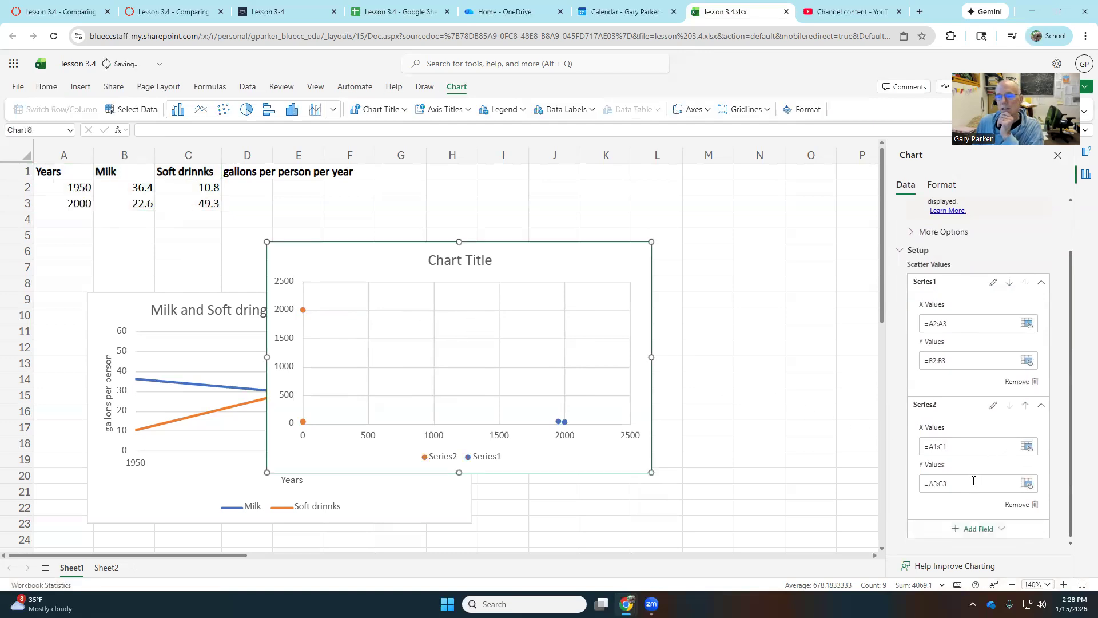
left_click(959, 378)
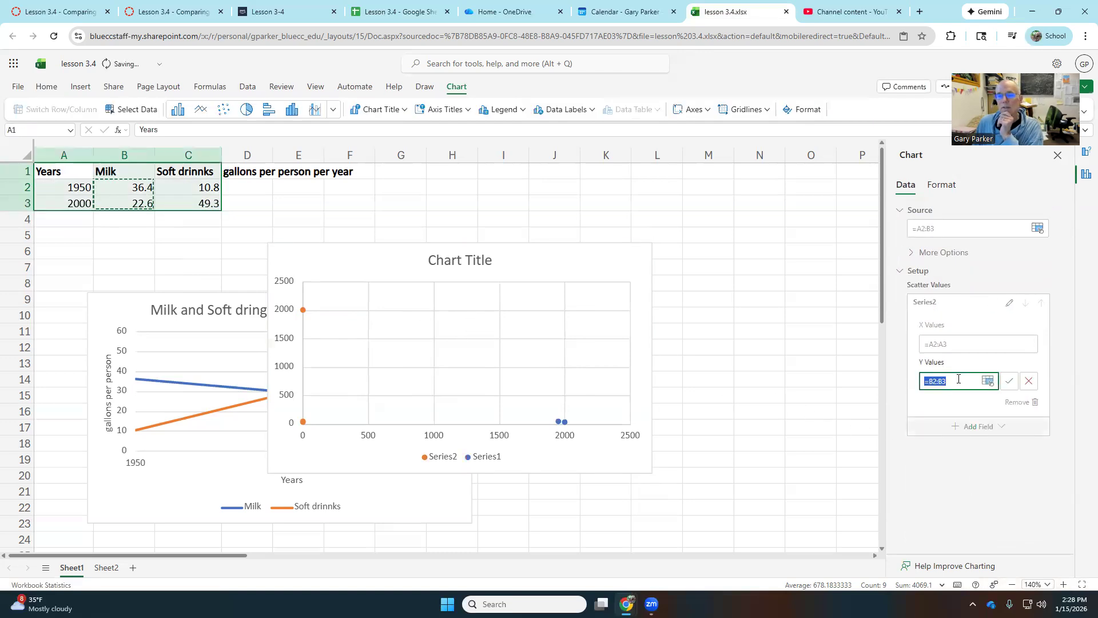
left_click_drag(198, 187, 197, 203)
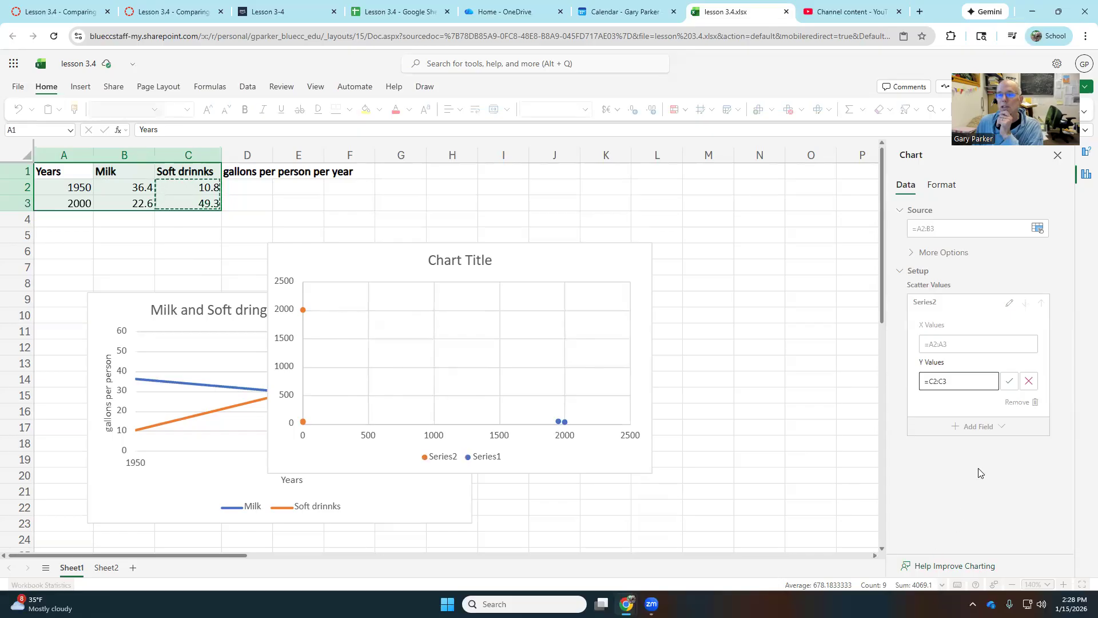
left_click(1010, 382)
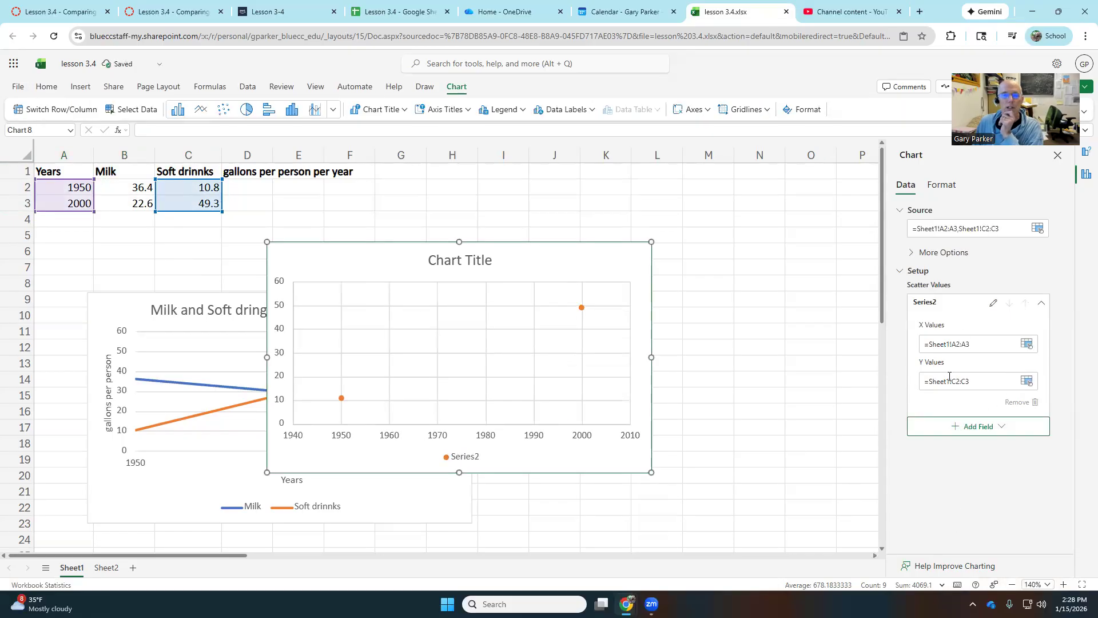
- Rename the scatter chart's Series2 as "Soft drinks"
left_click(993, 306)
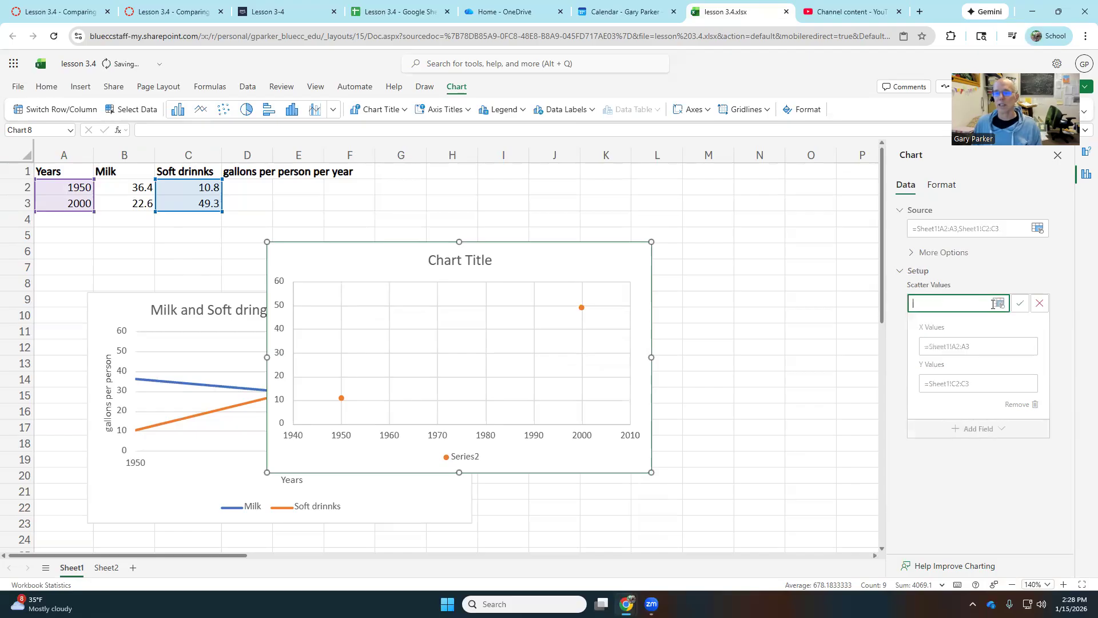
type("Soft drinks")
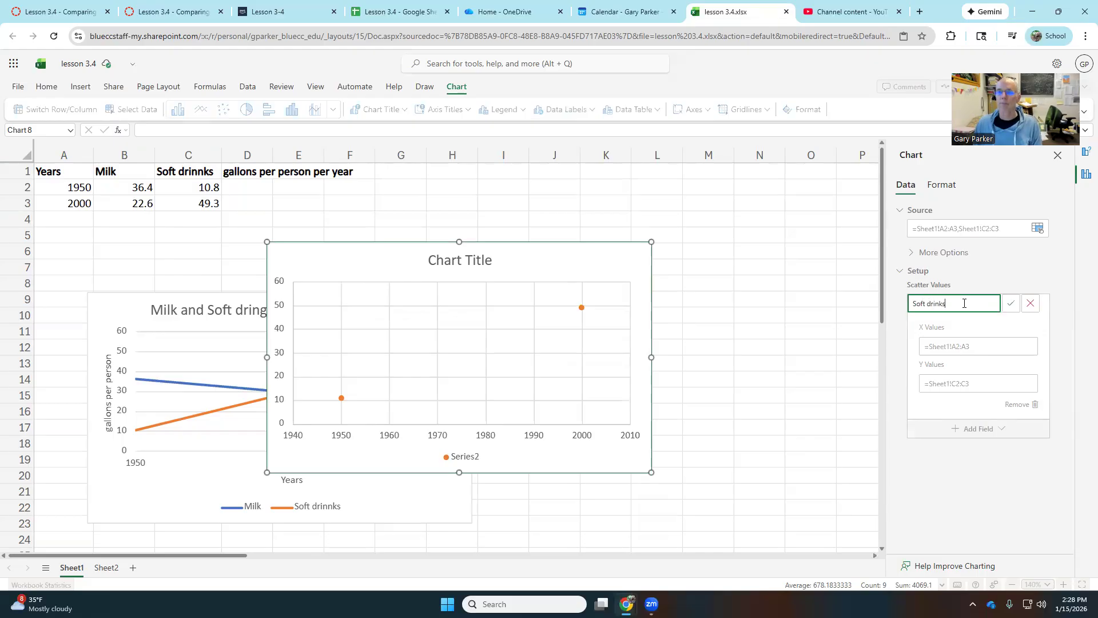
left_click(1011, 303)
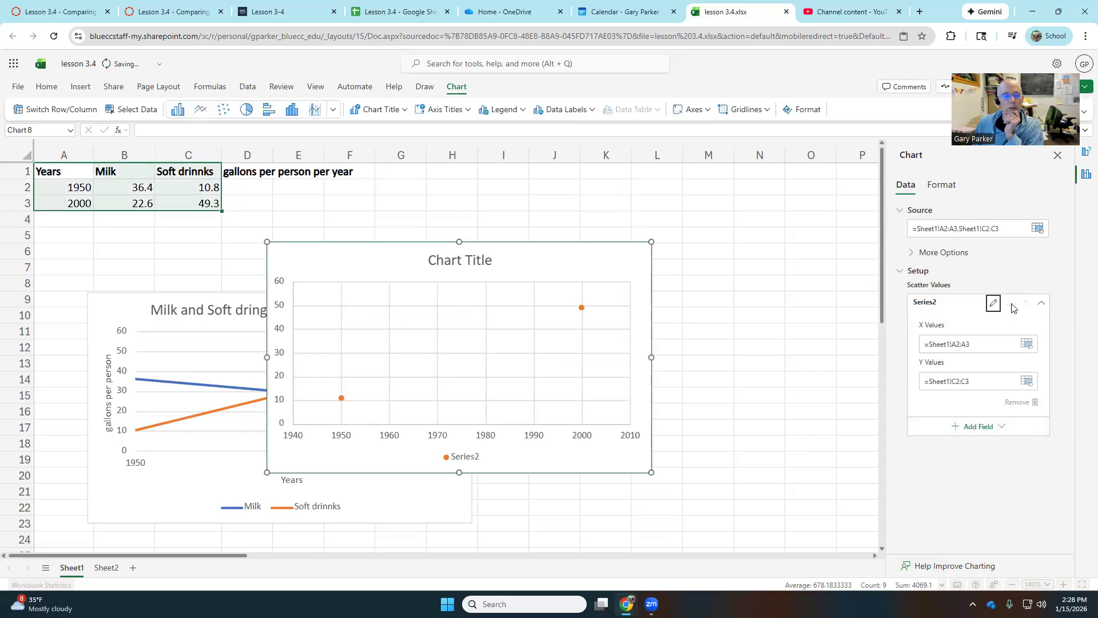
- Add a new series to the scatter chart with X values A2:A3 and Y values B2:B3
left_click(972, 427)
left_click(955, 447)
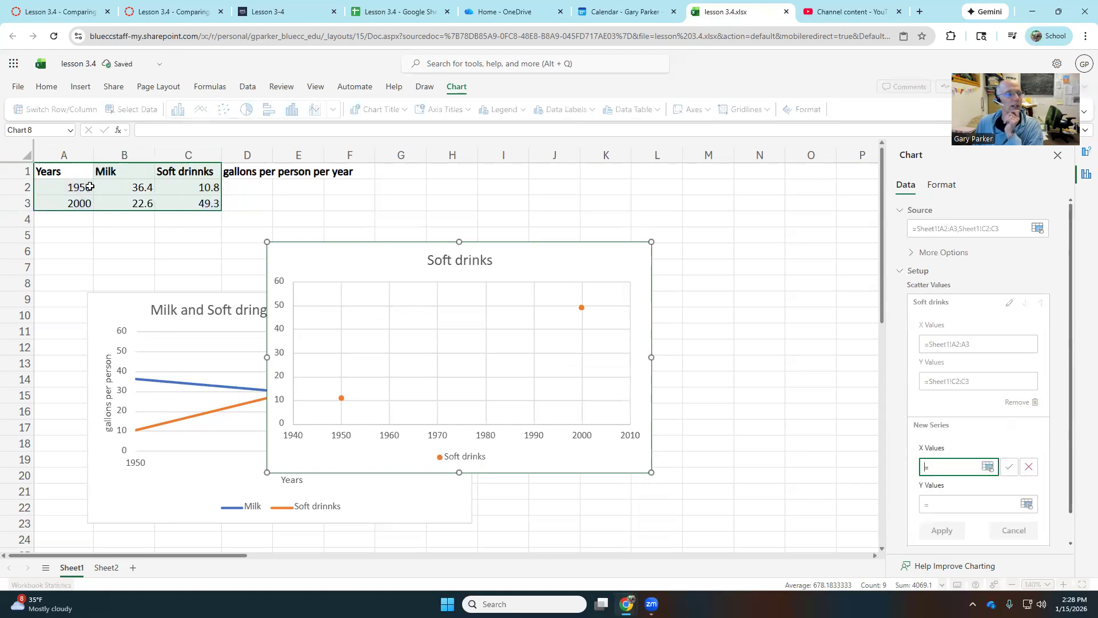
left_click_drag(79, 187, 76, 204)
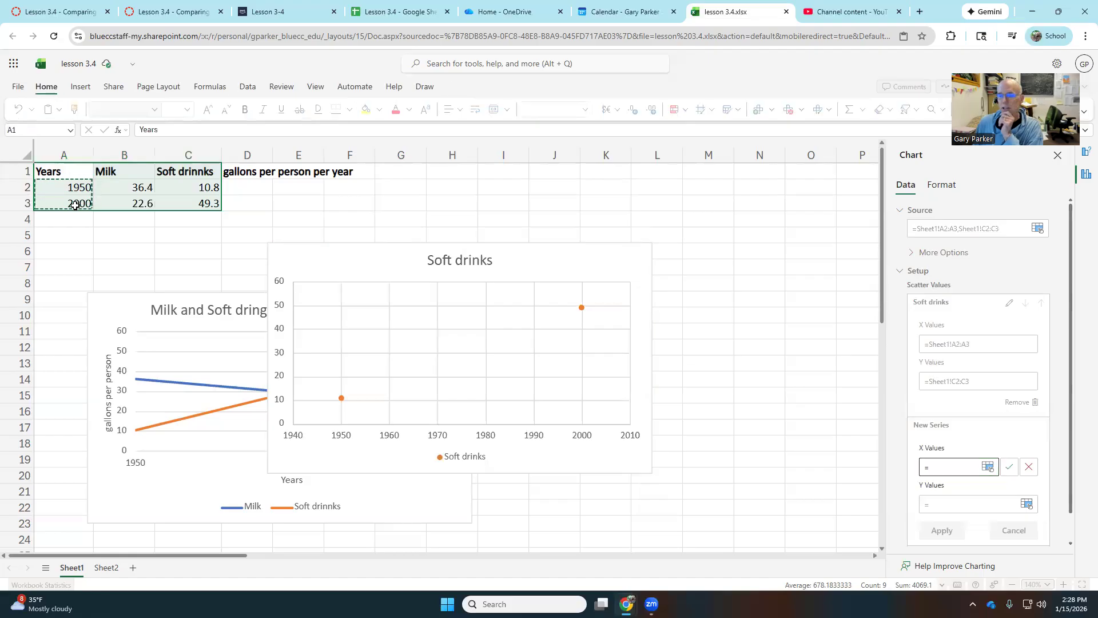
left_click(1011, 472)
left_click(962, 503)
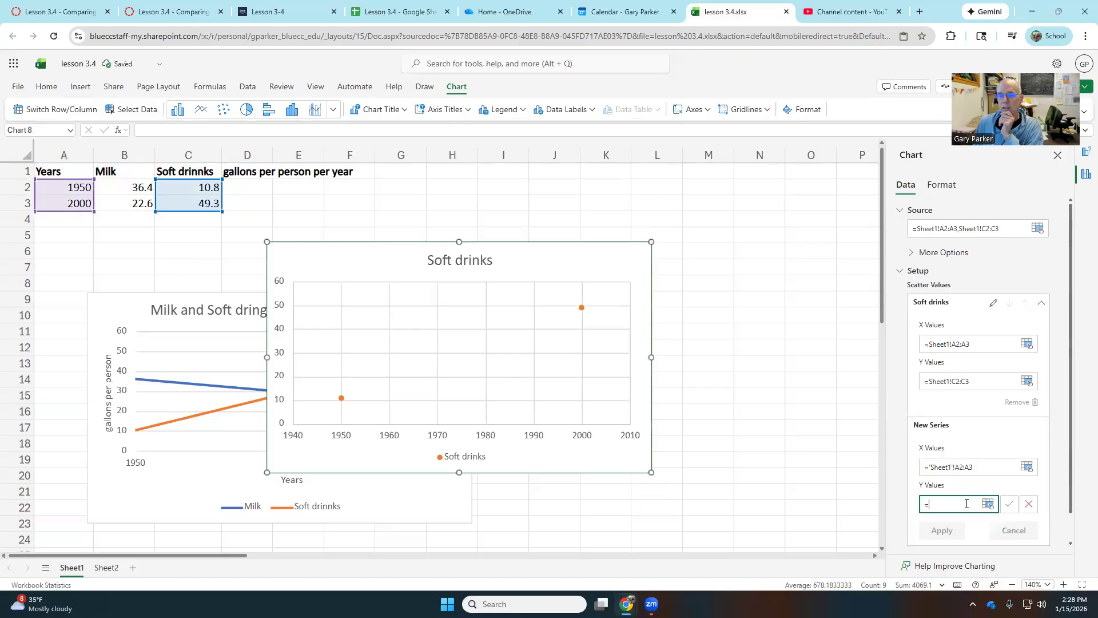
left_click_drag(139, 188, 139, 203)
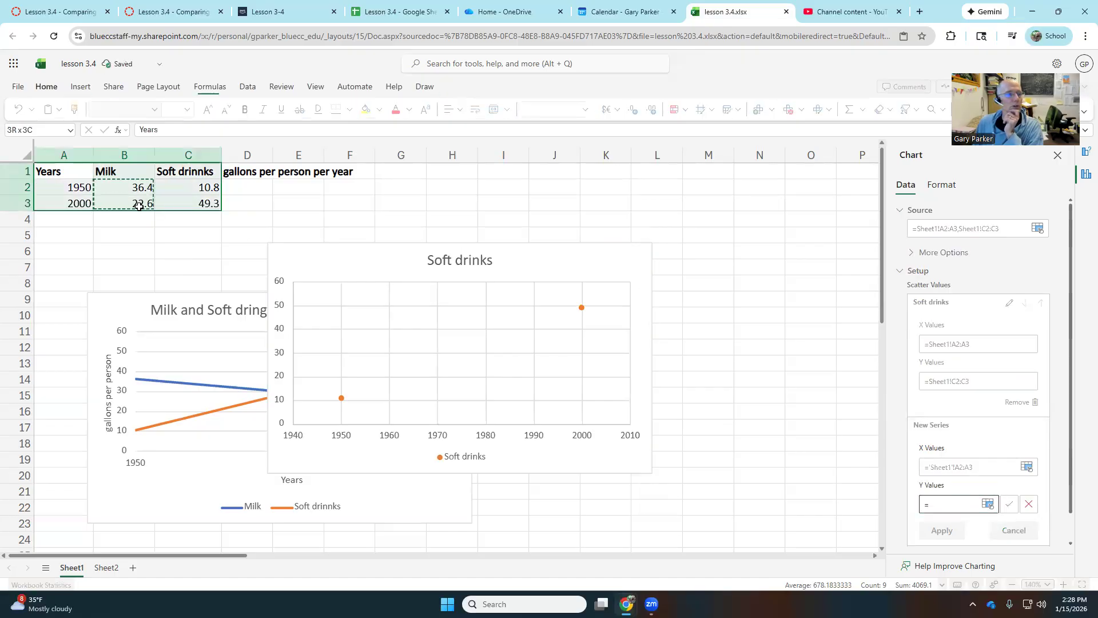
left_click(1008, 504)
left_click(961, 532)
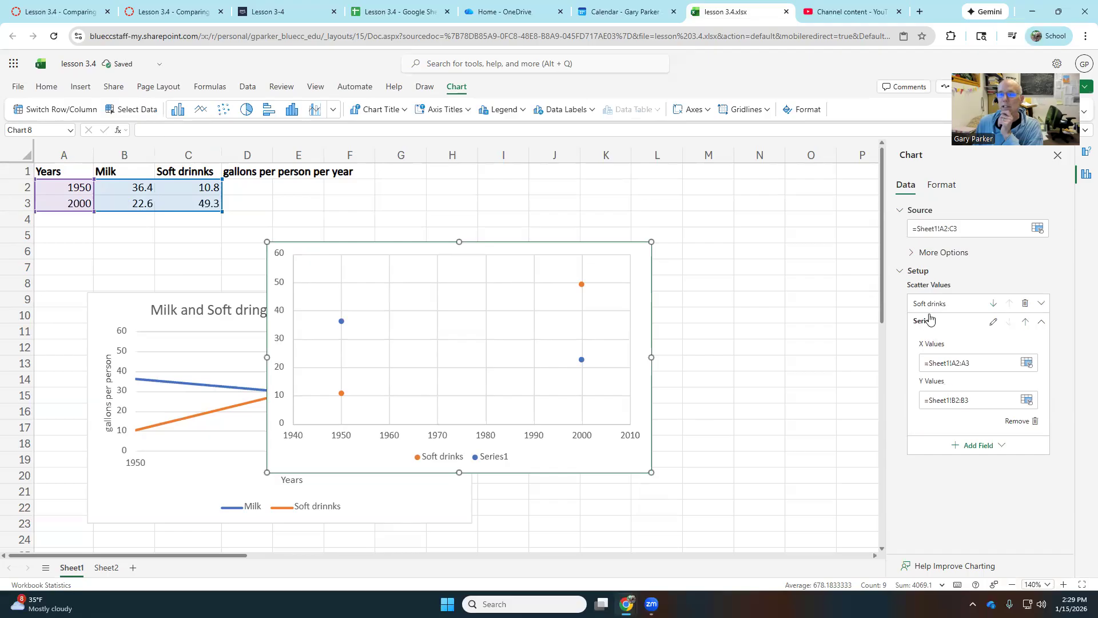
- Rename the scatter series that uses B2:B3 as "Milk"
left_click(995, 323)
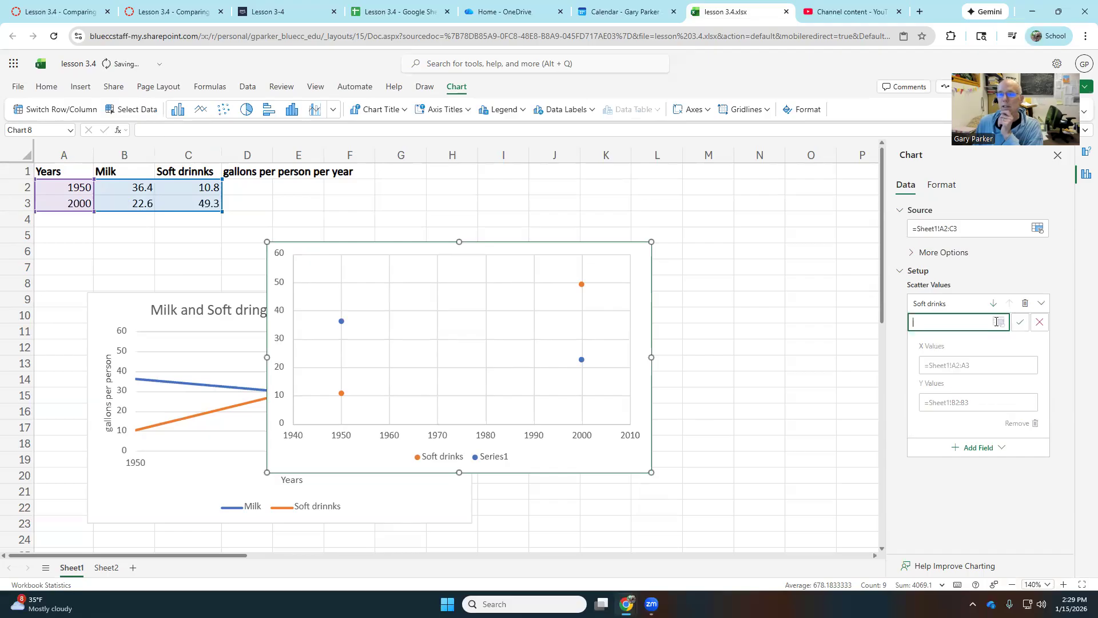
type("Milk")
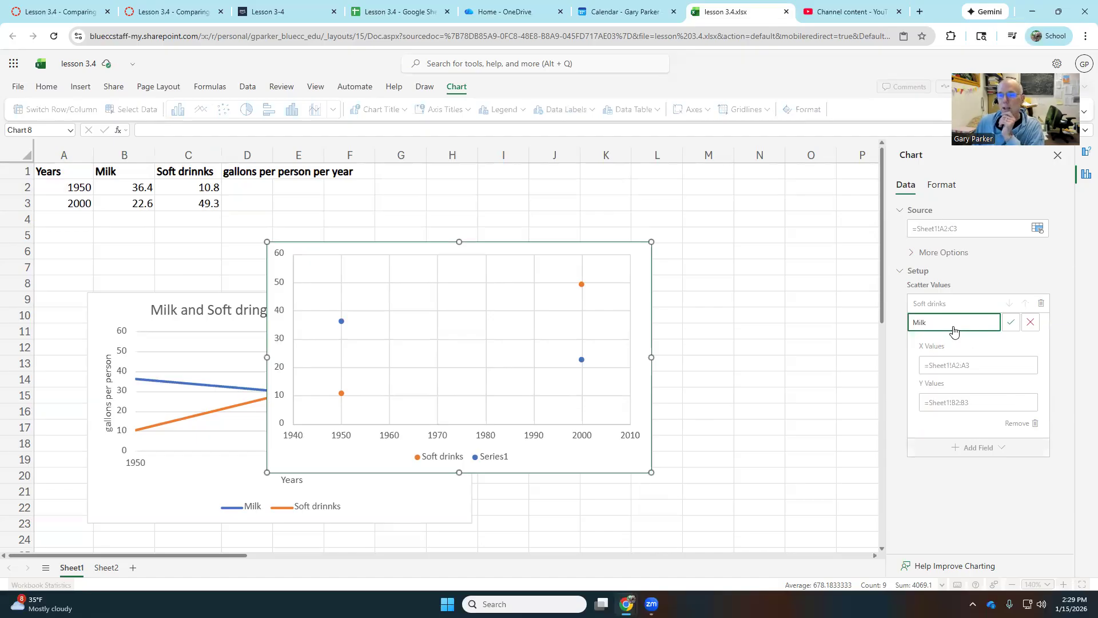
left_click(1011, 322)
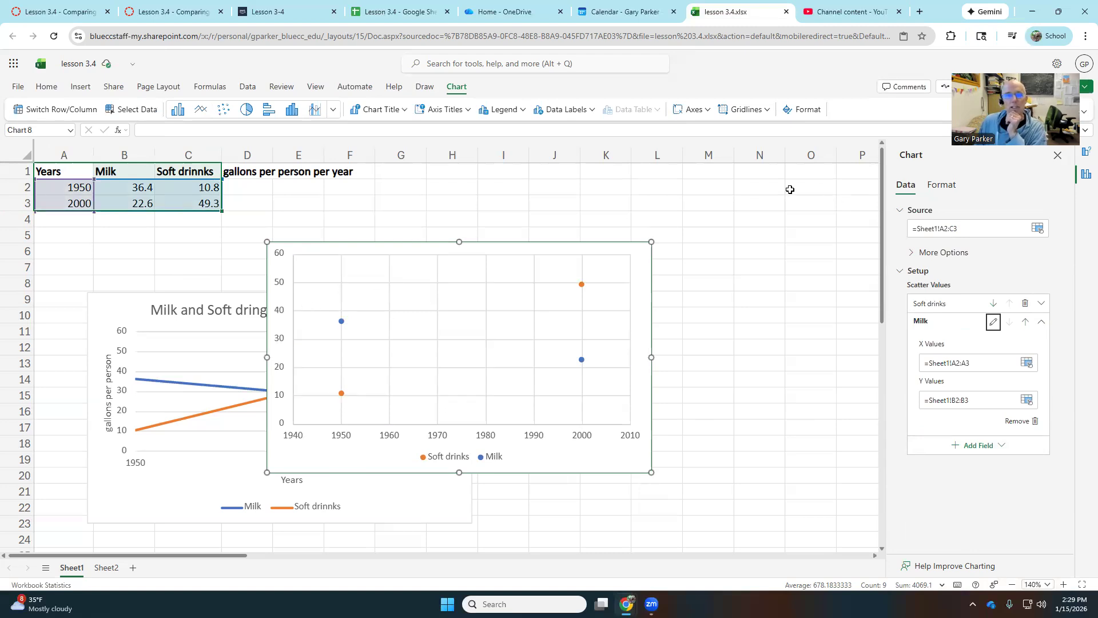
- Add a linear trendline to both the Soft drinks and the Milk series of the scatter chart
left_click(950, 186)
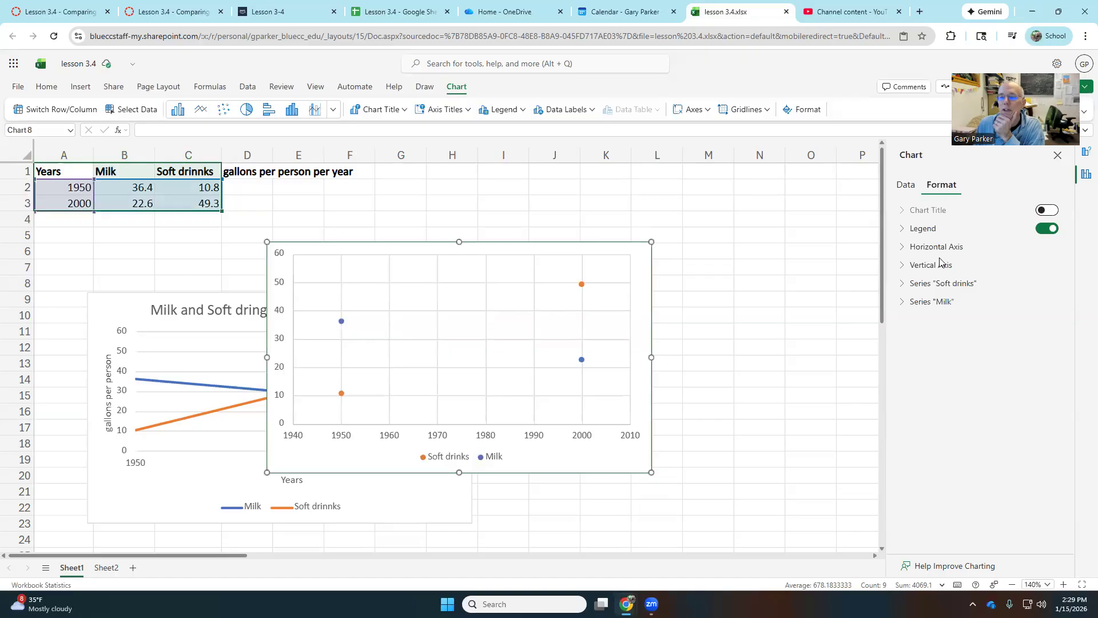
left_click(943, 283)
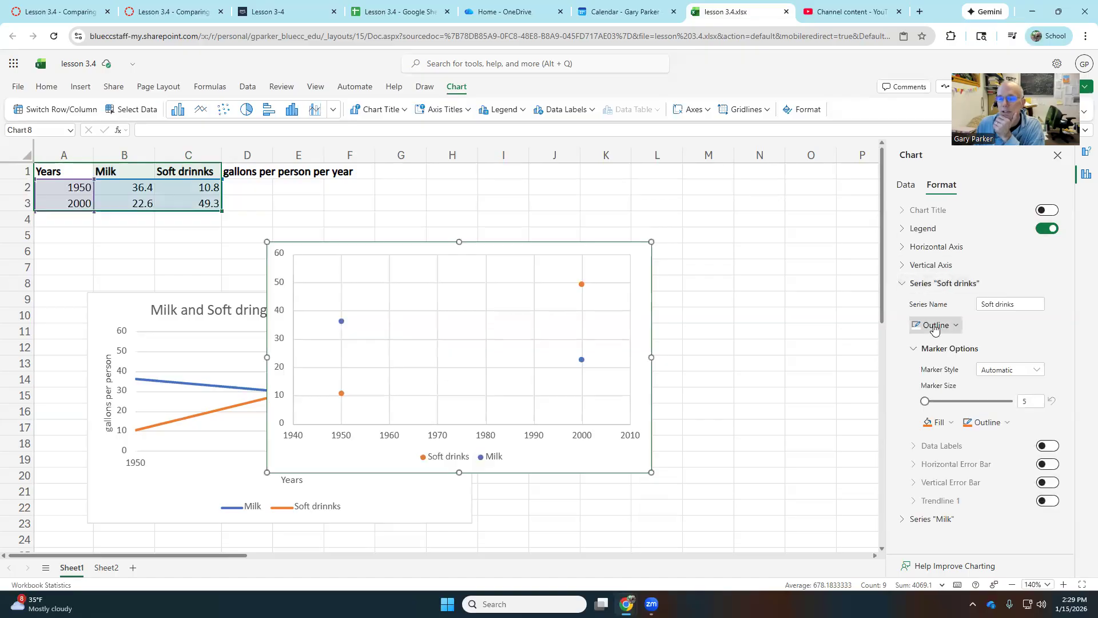
left_click(1052, 502)
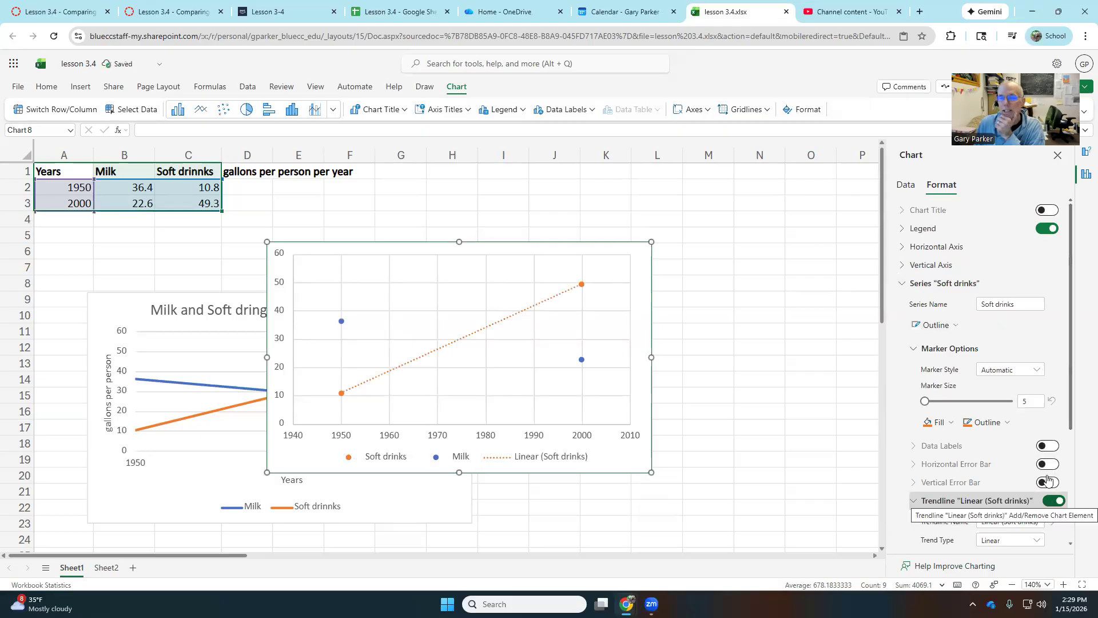
left_click(909, 286)
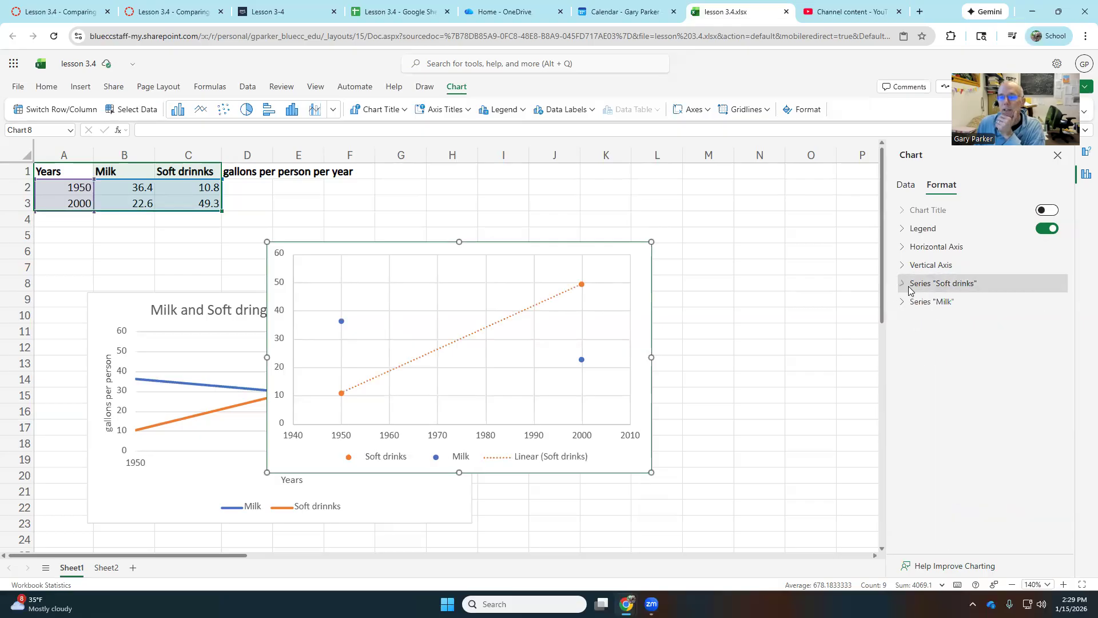
left_click(916, 302)
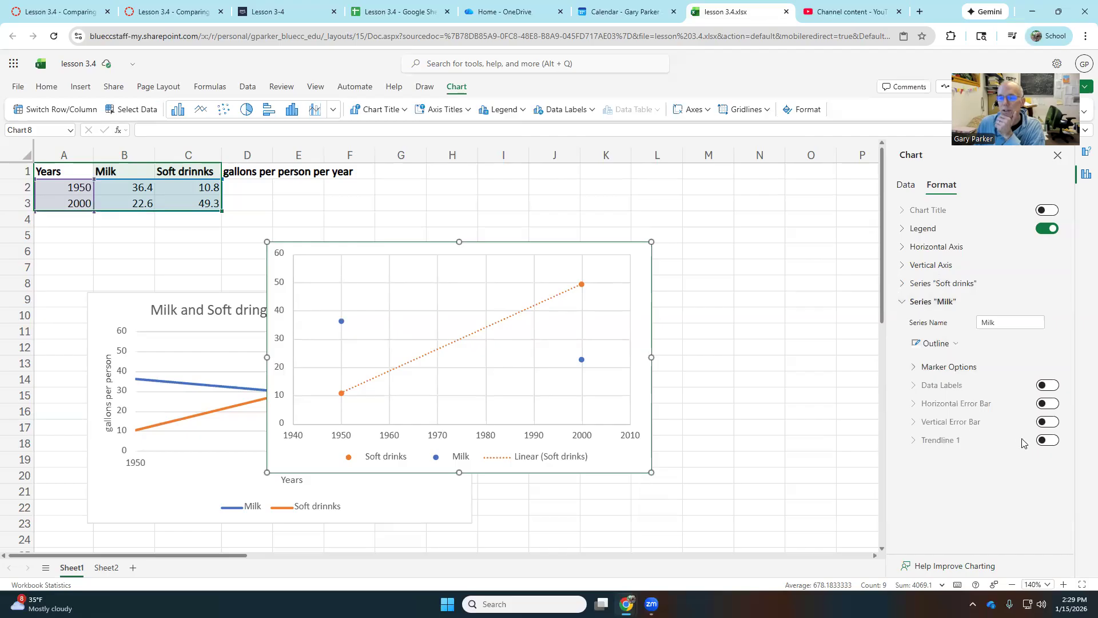
left_click(1042, 441)
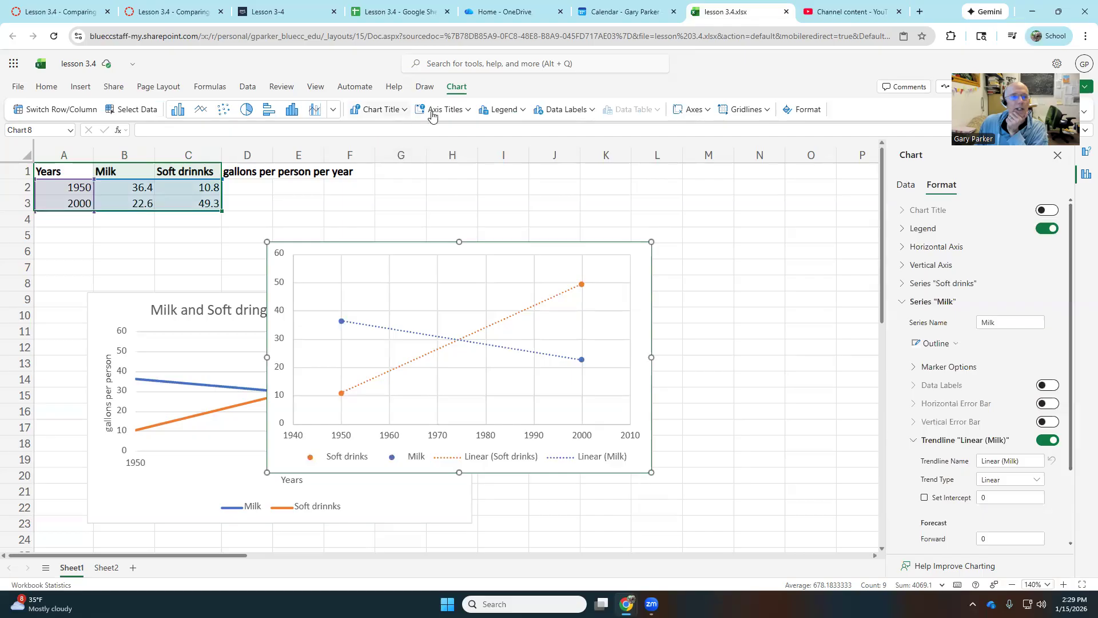
left_click(402, 110)
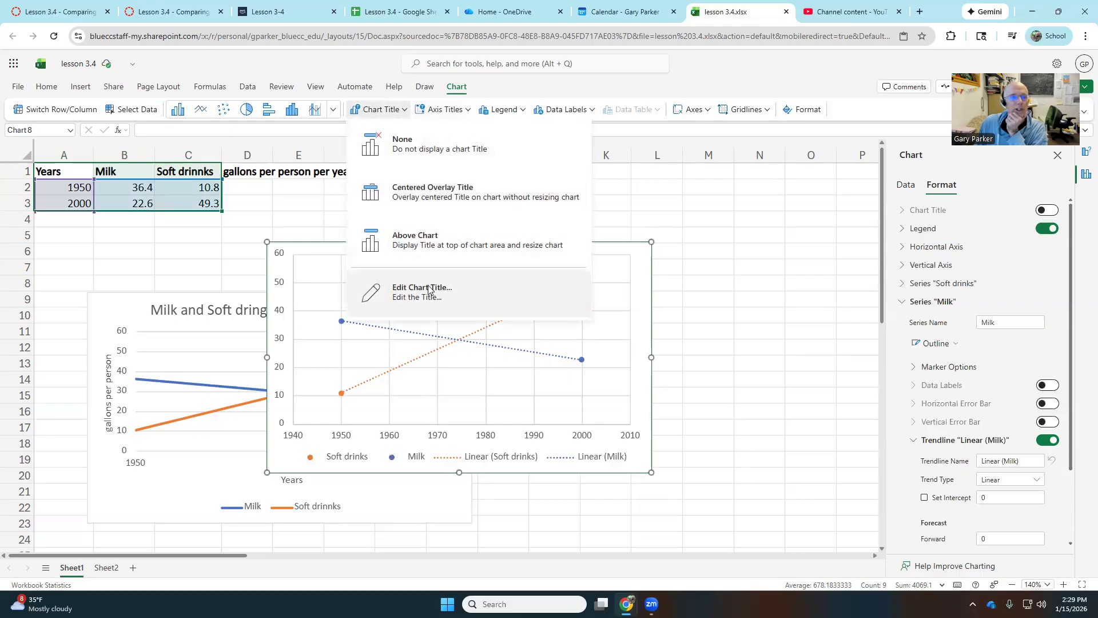
left_click(444, 110)
mouse_move(449, 132)
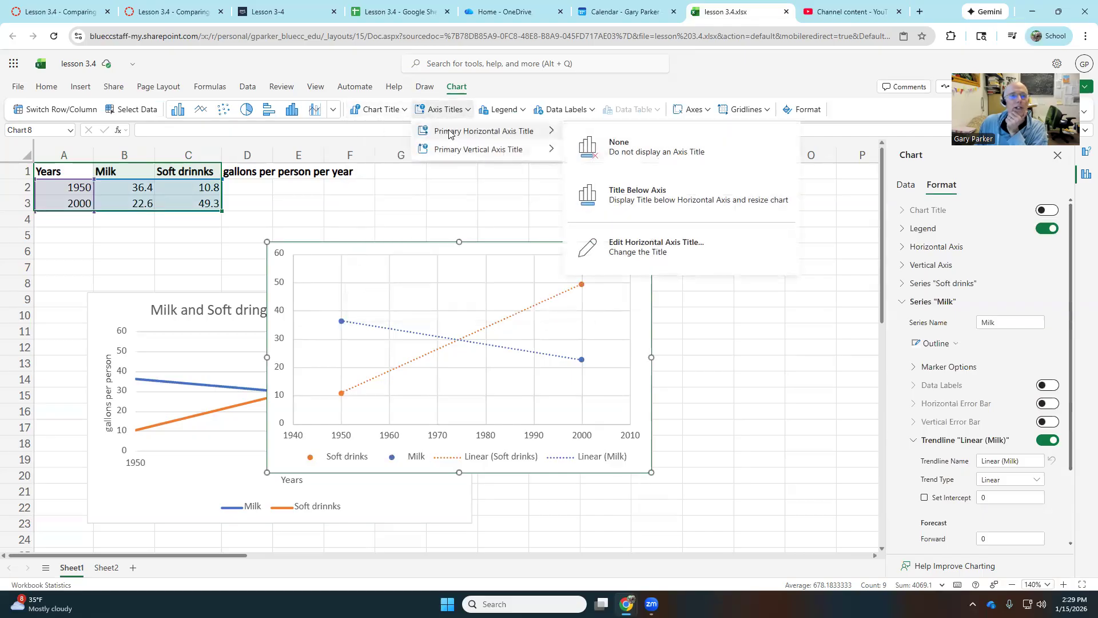
mouse_move(456, 155)
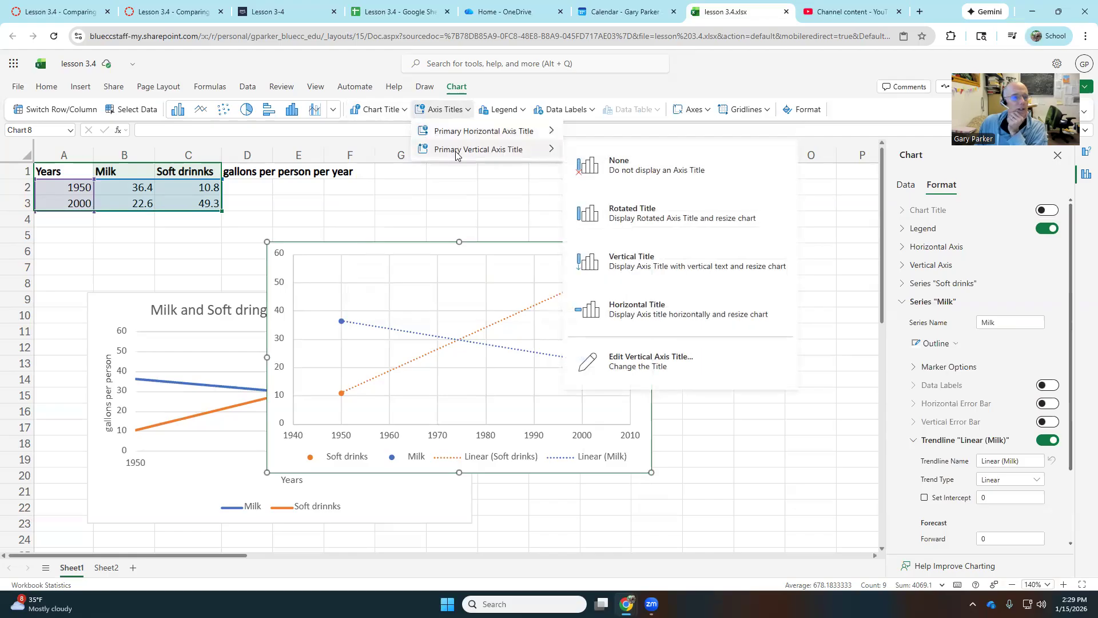
left_click(448, 116)
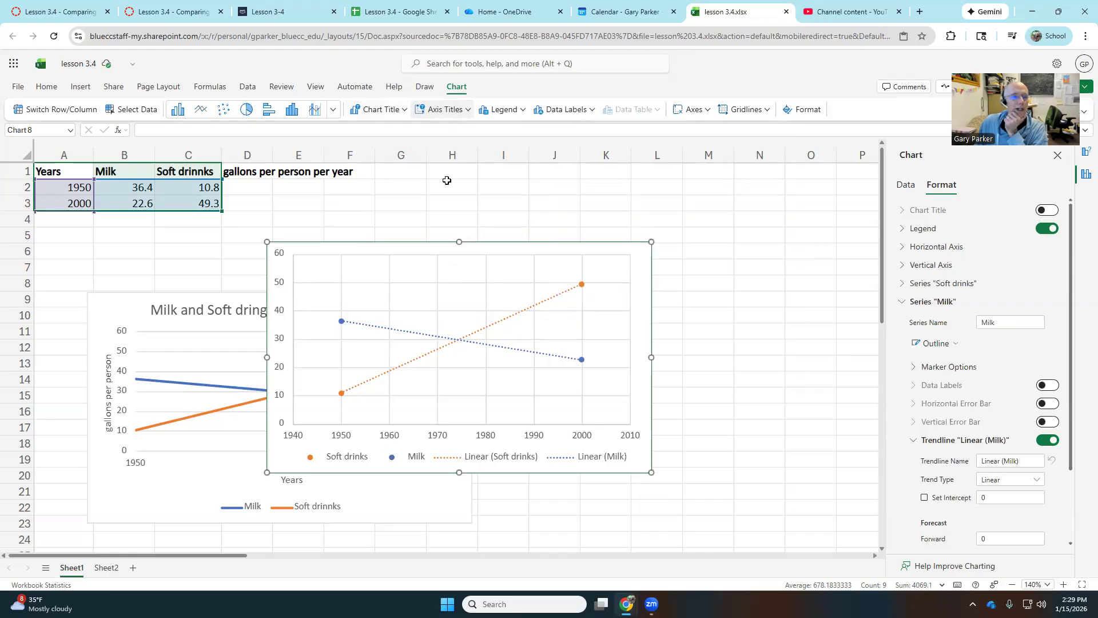
- Move the scatter chart off the line chart to the empty cells beside it, starting around column I near row 2
left_click_drag(377, 246, 600, 188)
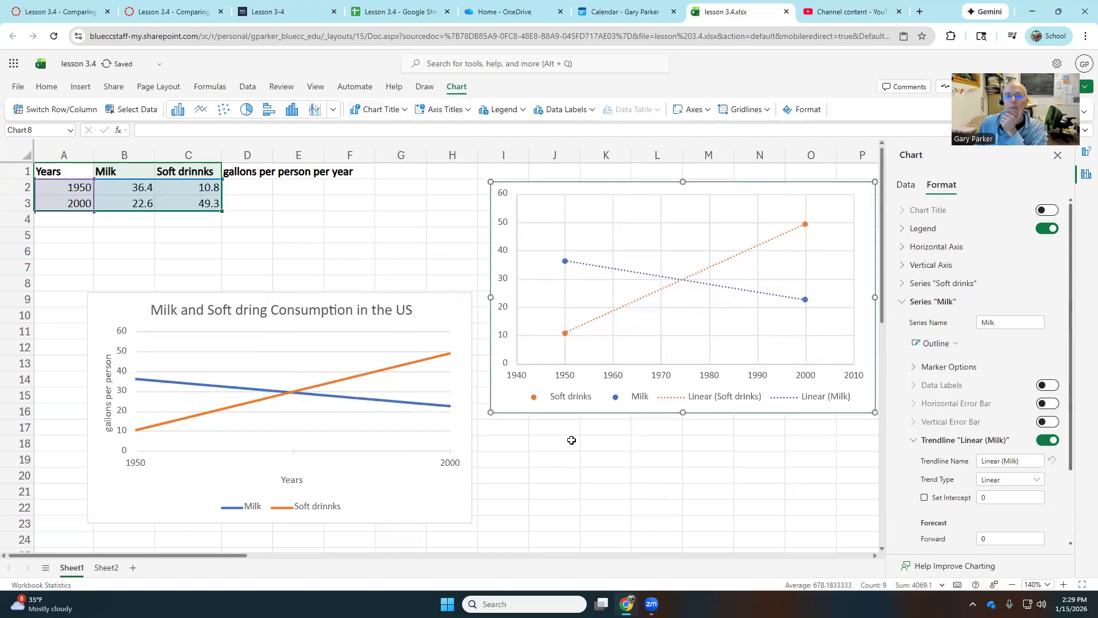